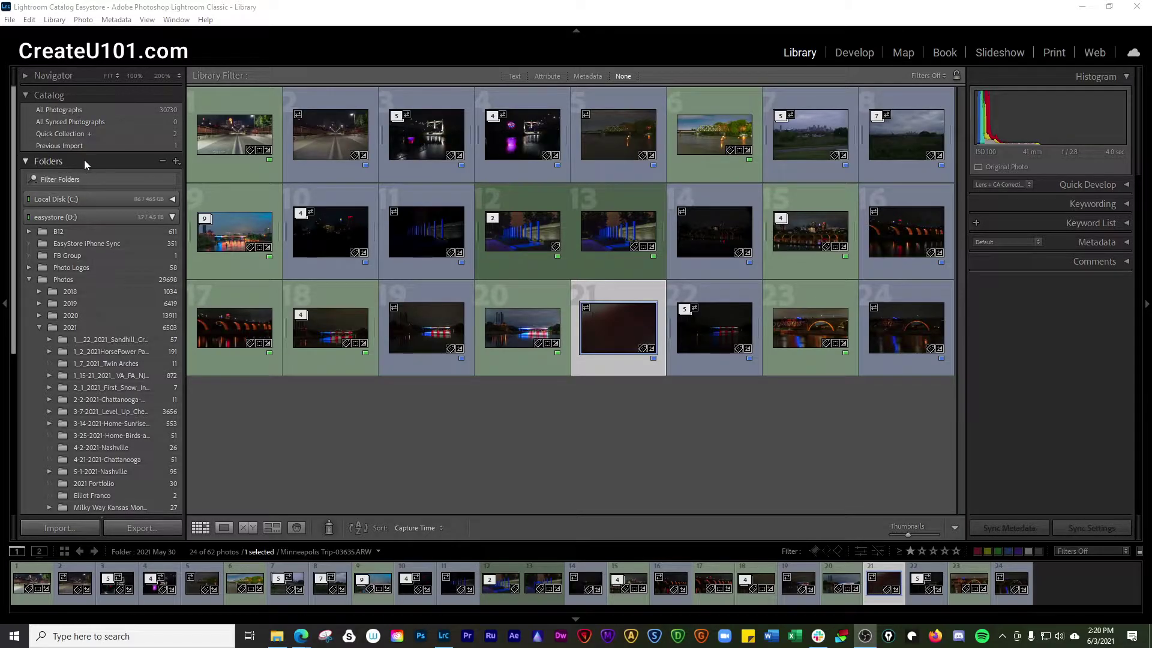
Go from All Photographs through B12 to the 2-2-2021-Chattanooga-Walking-Bridge folder, showing 9 of 11 photos.
left_click(117, 111)
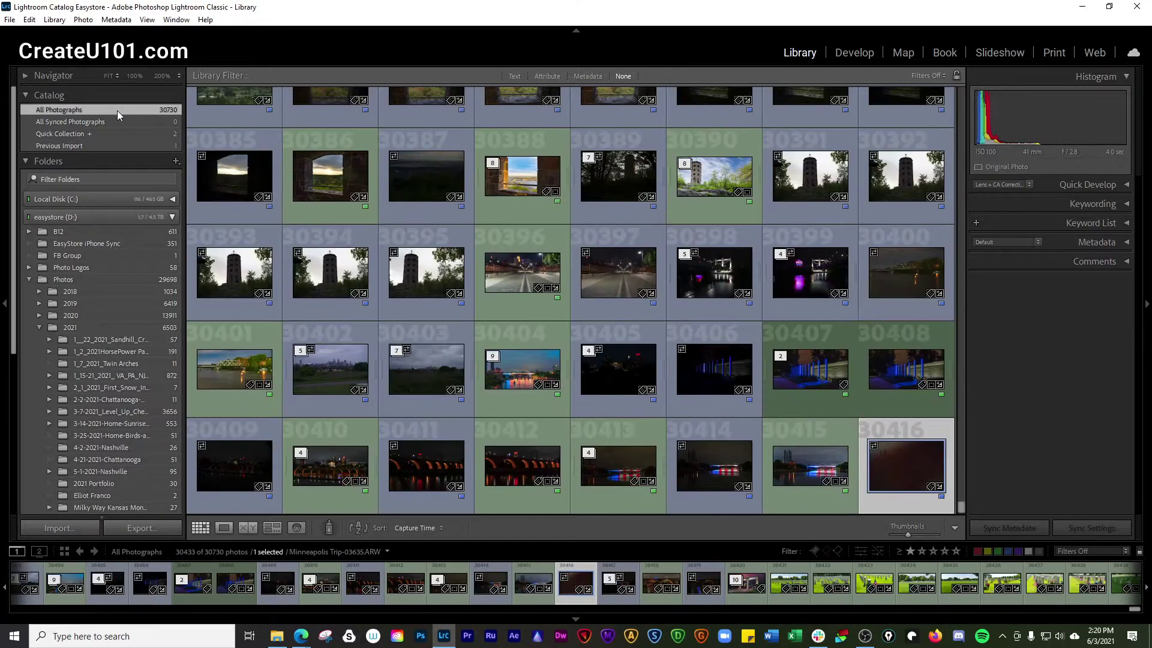
left_click(108, 232)
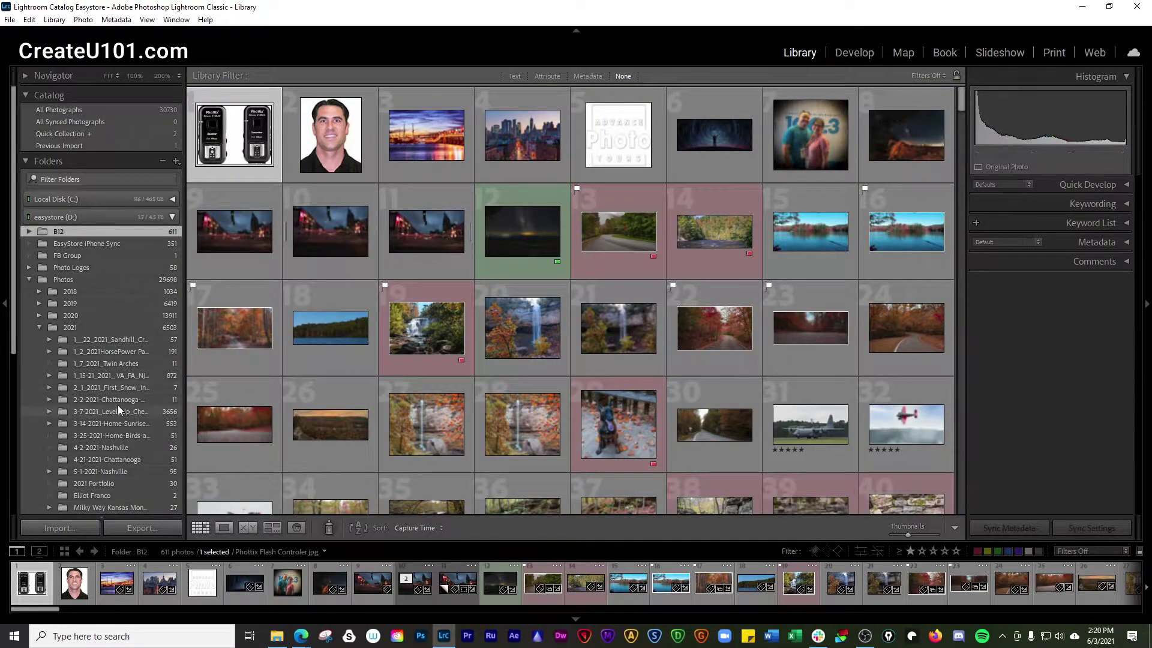
left_click(118, 399)
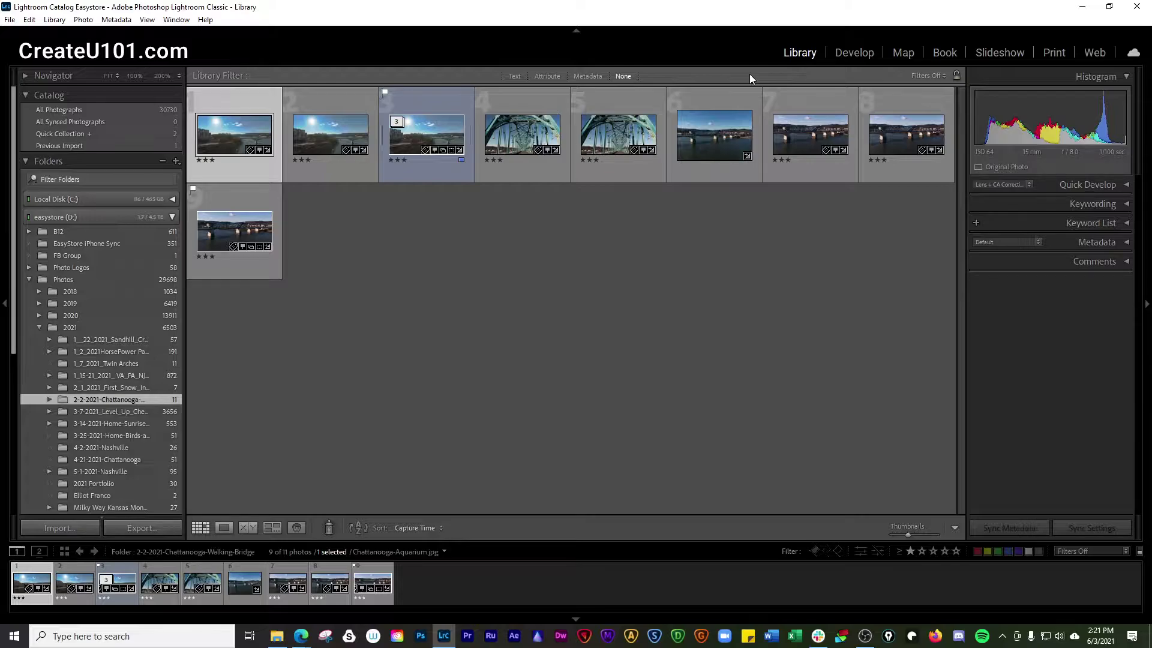
key("backslash")
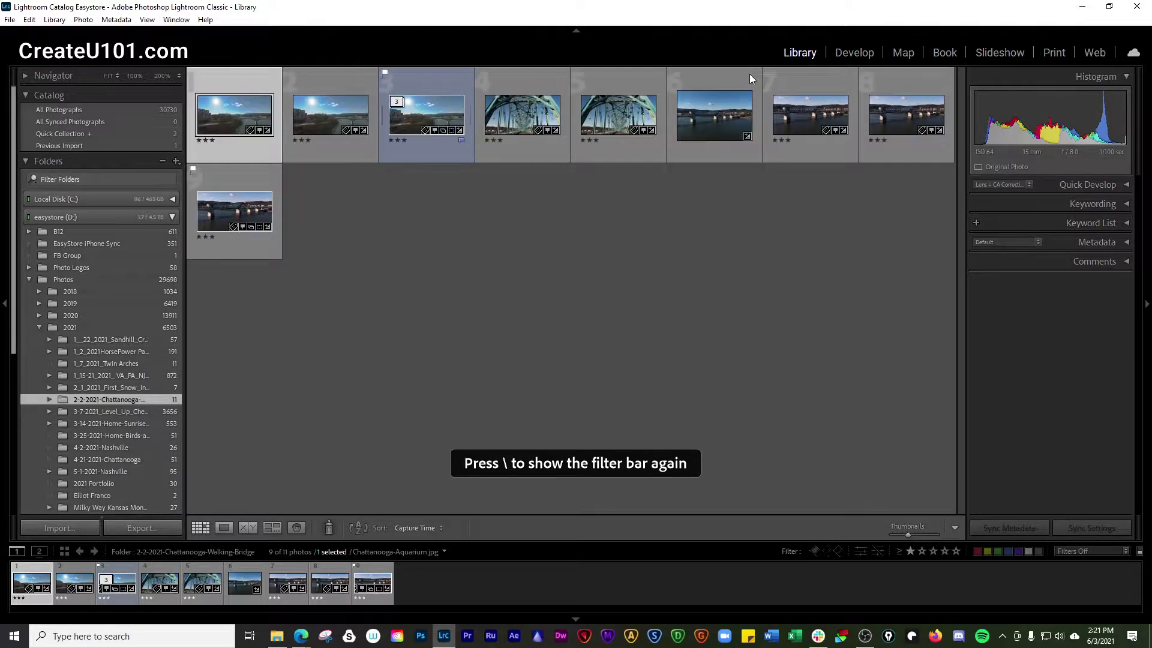
key("backslash")
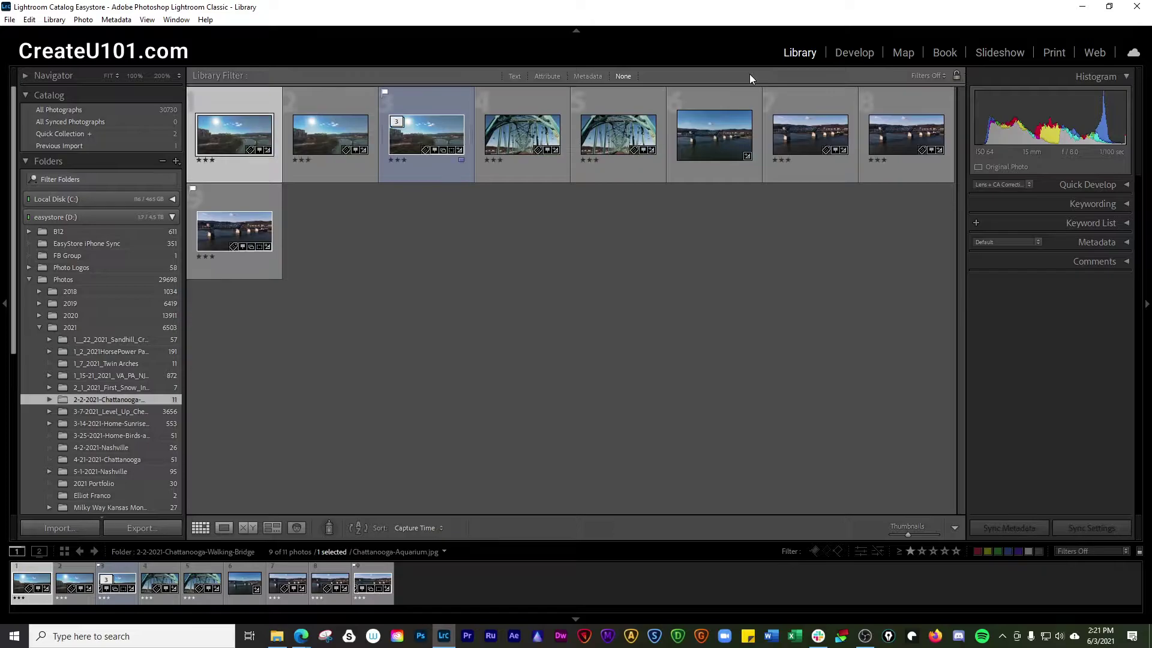
left_click(225, 528)
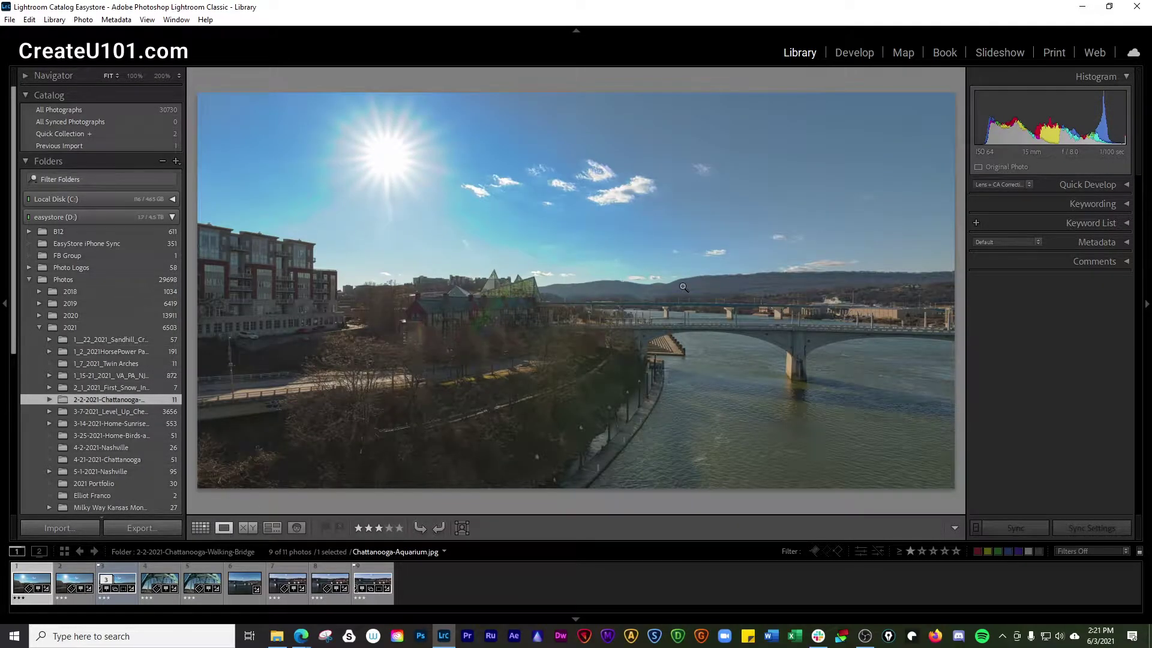
key("g")
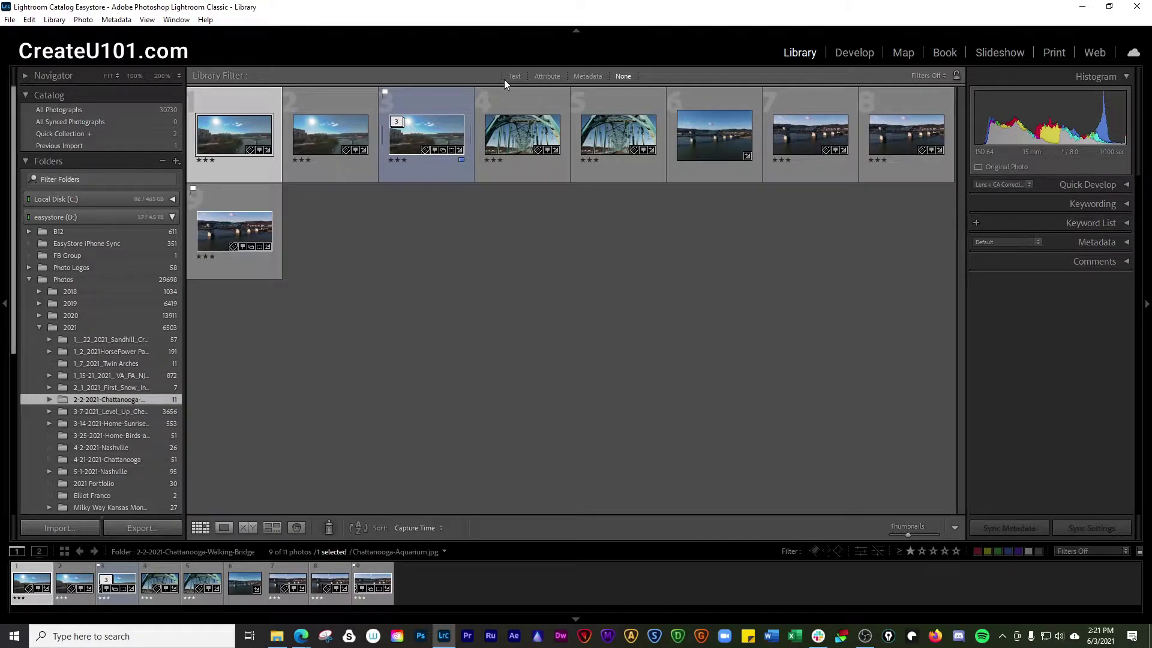
key("backslash")
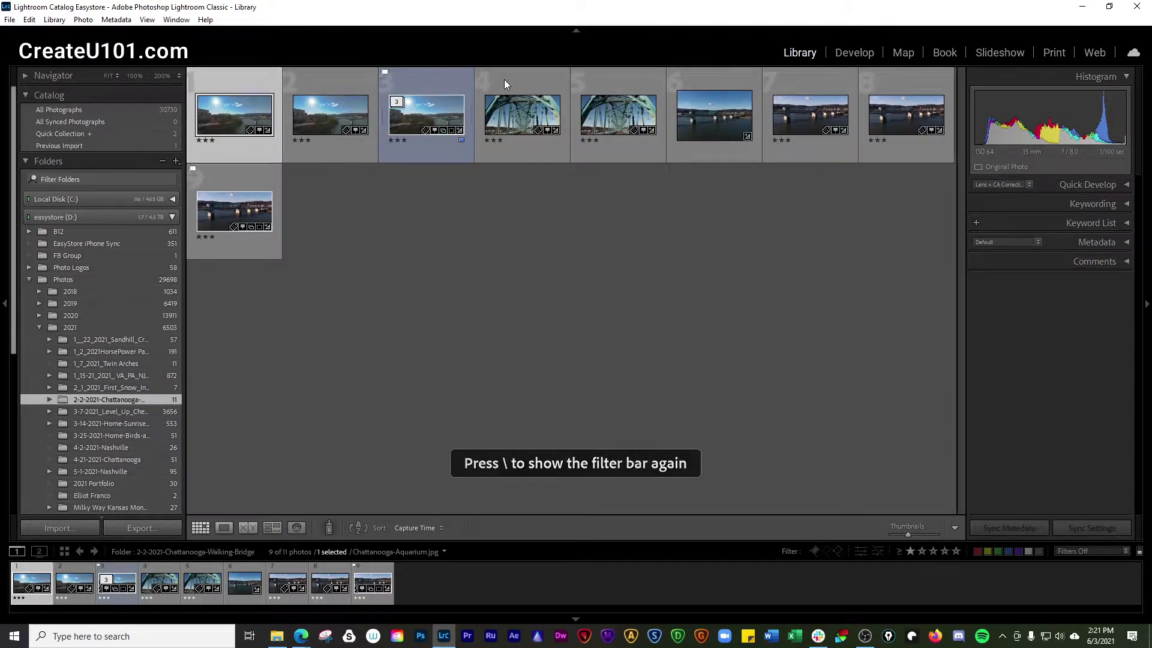
key("j")
key("backslash")
key("j")
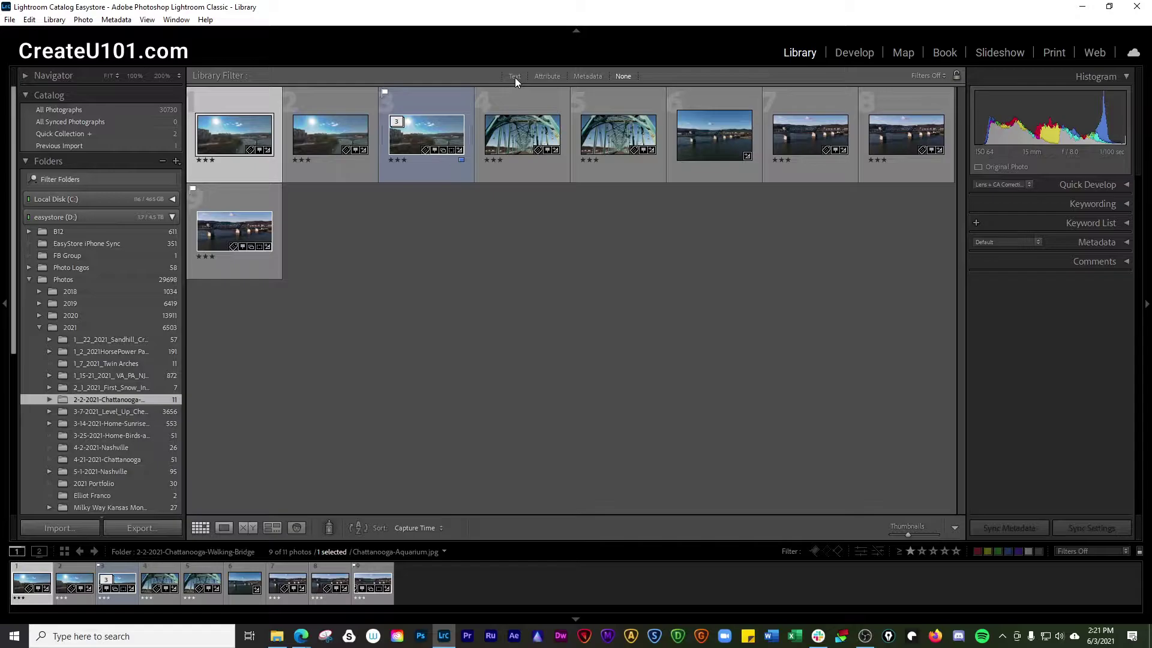
Switch the Library Filter bar from Text to Attribute filtering, leaving 8 of 11 photos shown.
left_click(515, 77)
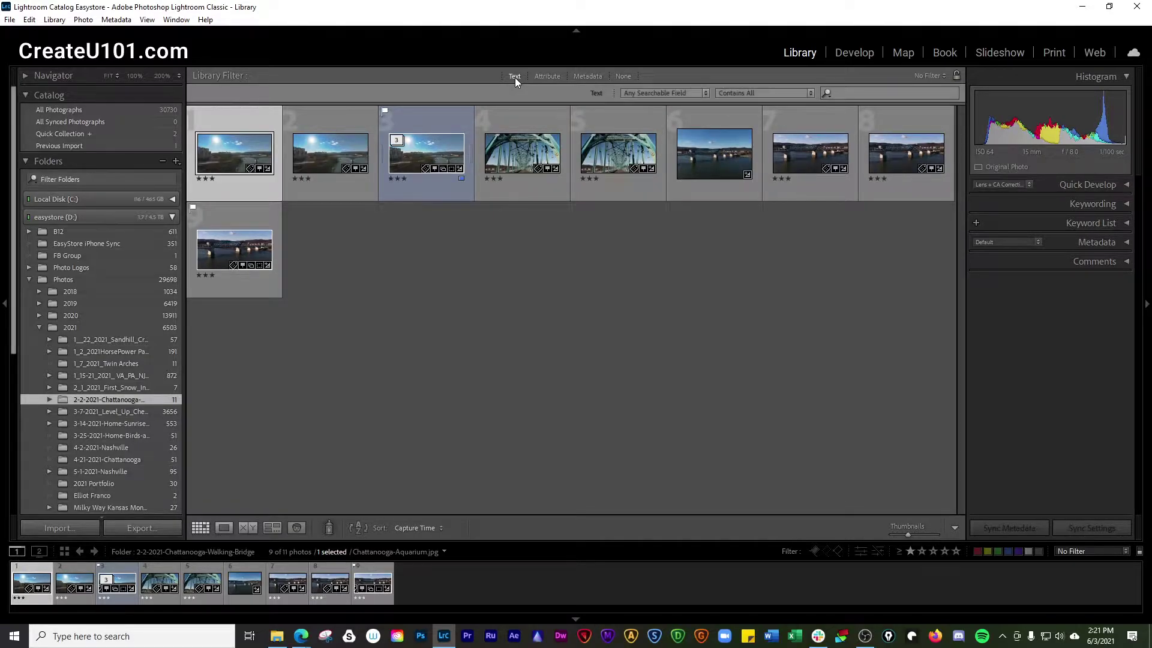
left_click(547, 76)
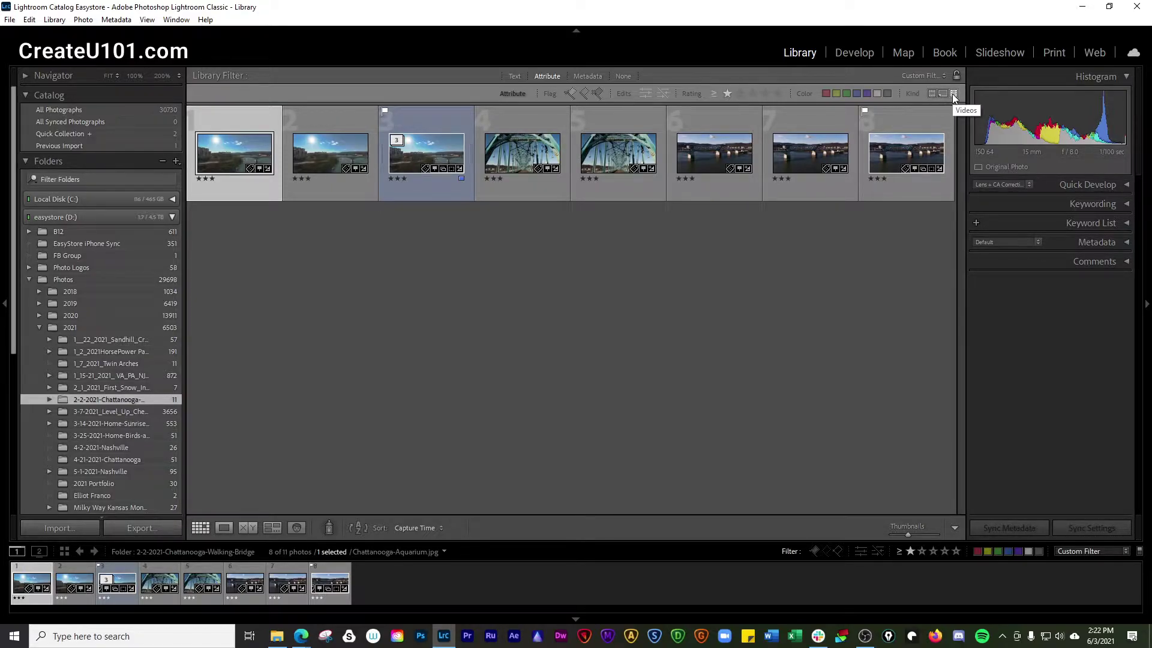
Apply the Metadata filter while moving from the 3-14-2021 folder to 2021 May 29.
left_click(588, 76)
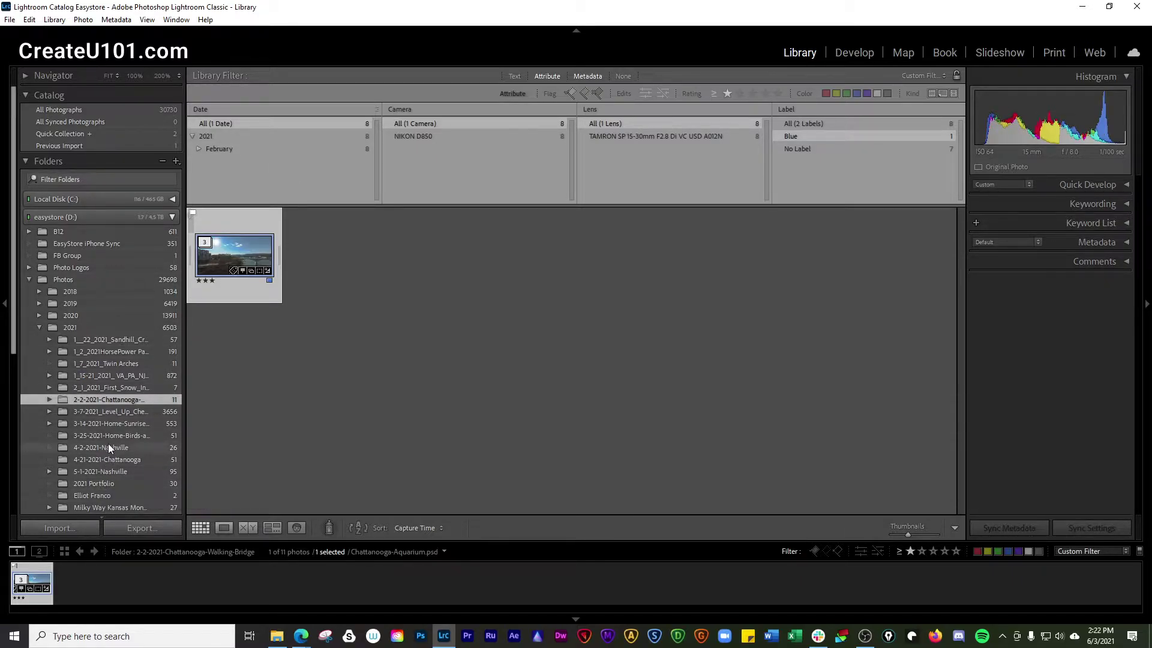
left_click(110, 423)
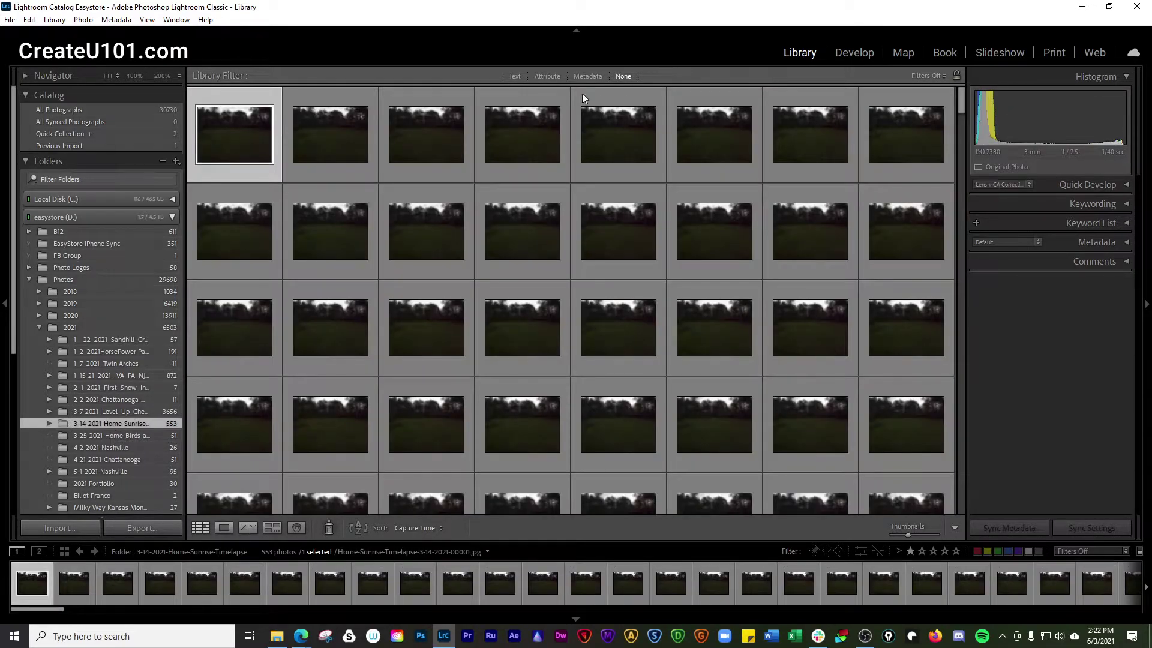
left_click(588, 76)
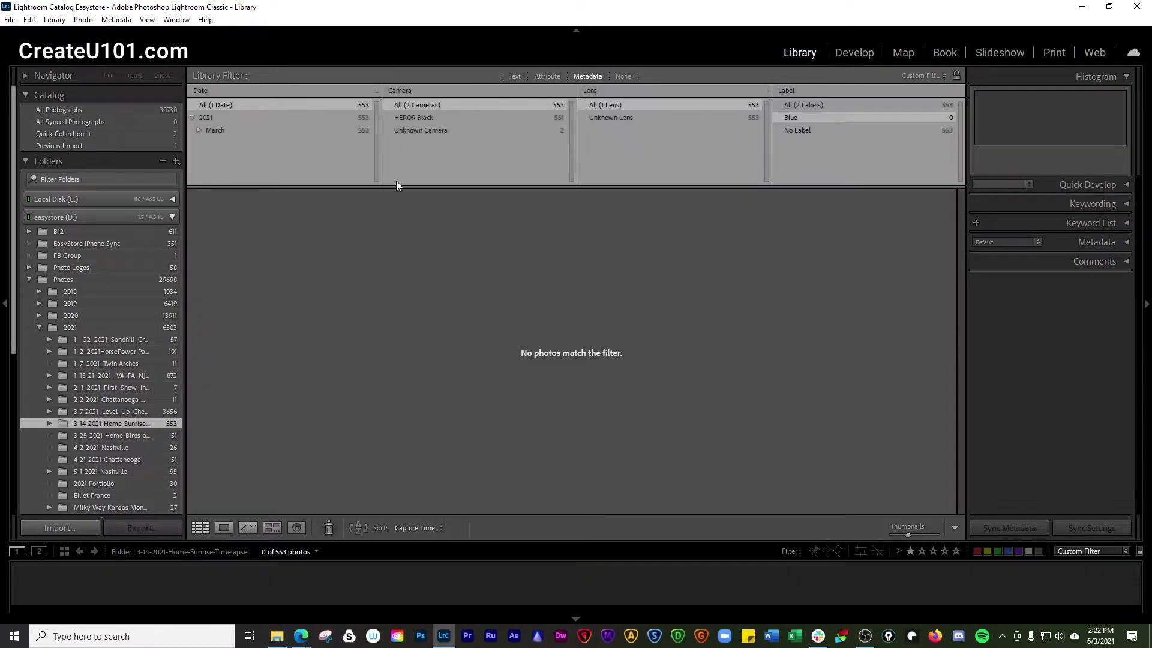
scroll(123, 324, "down", 4)
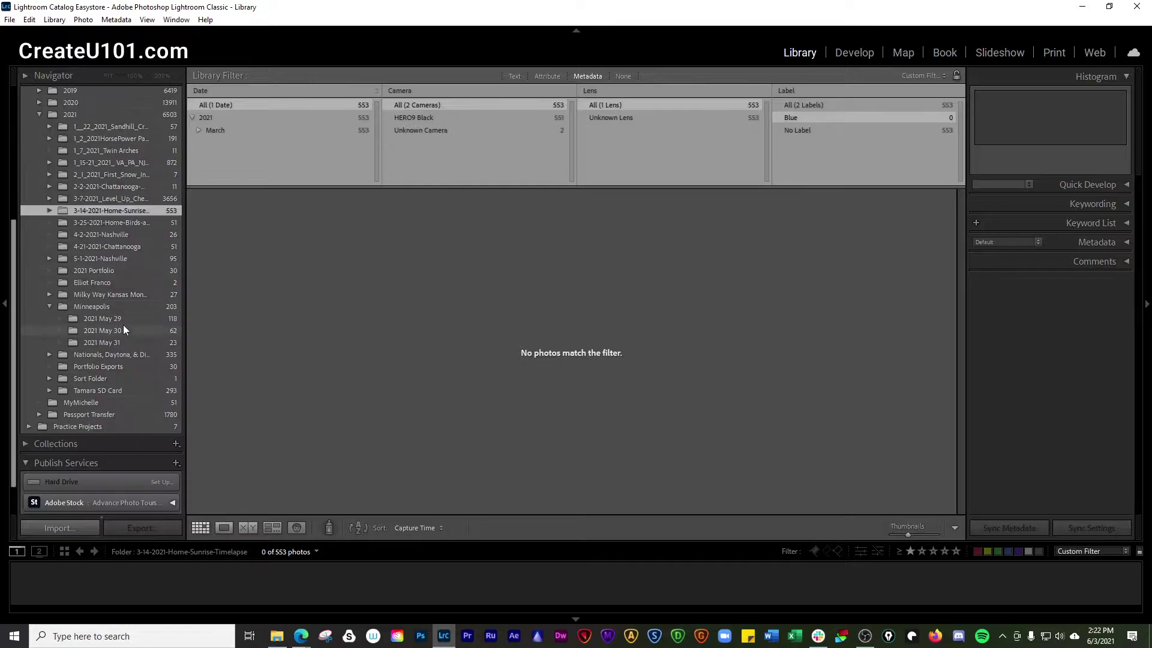
left_click(99, 319)
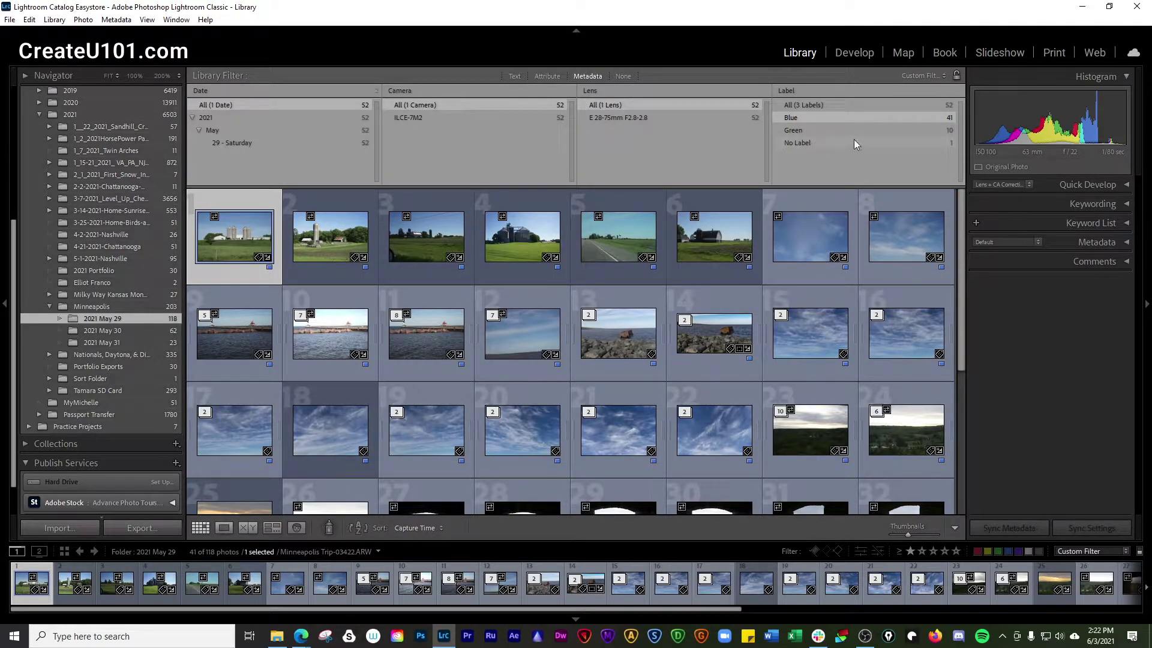
Try the Camera Info and Default Columns filter presets, then settle on Exposure Info.
left_click(940, 77)
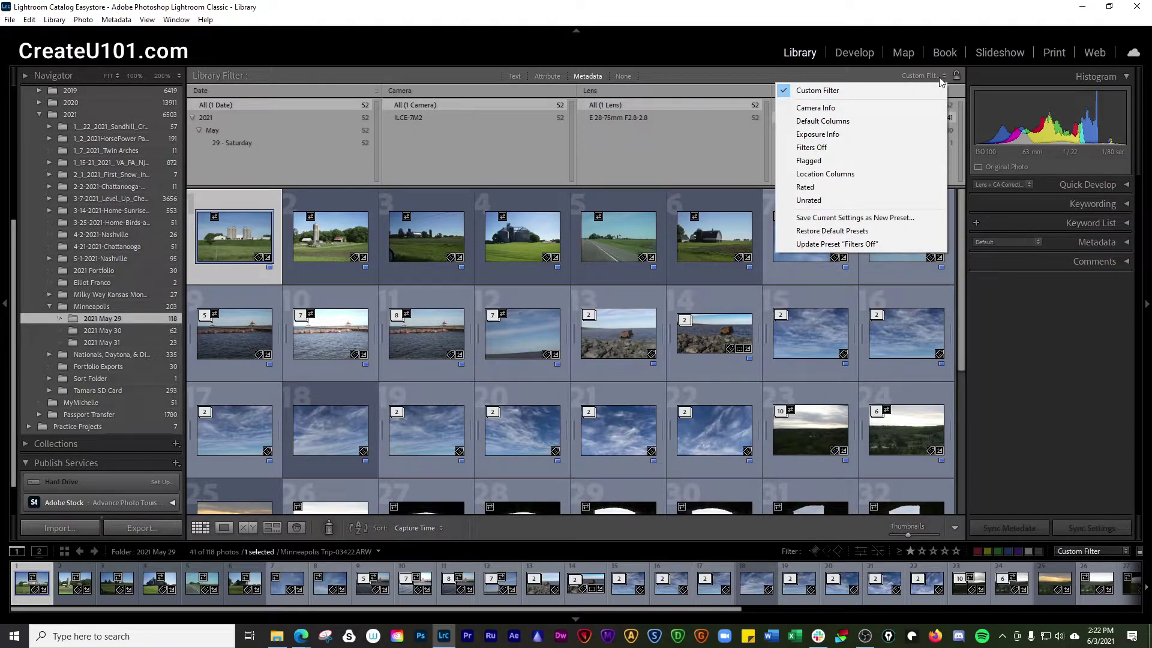
left_click(845, 109)
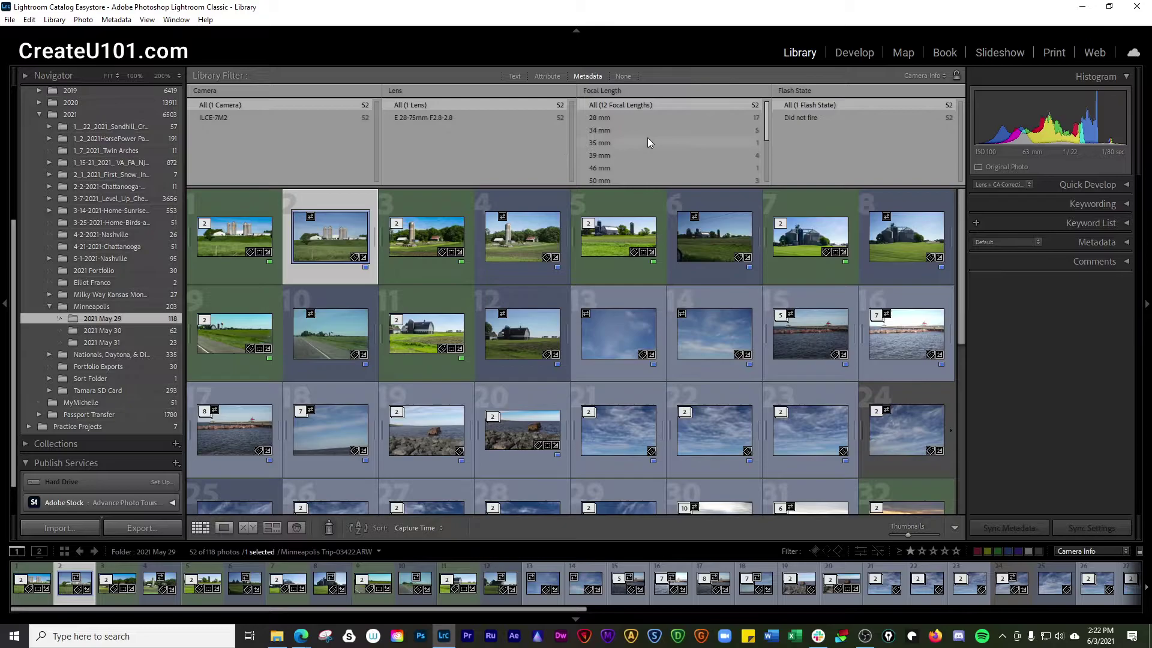
scroll(686, 138, "down", 1)
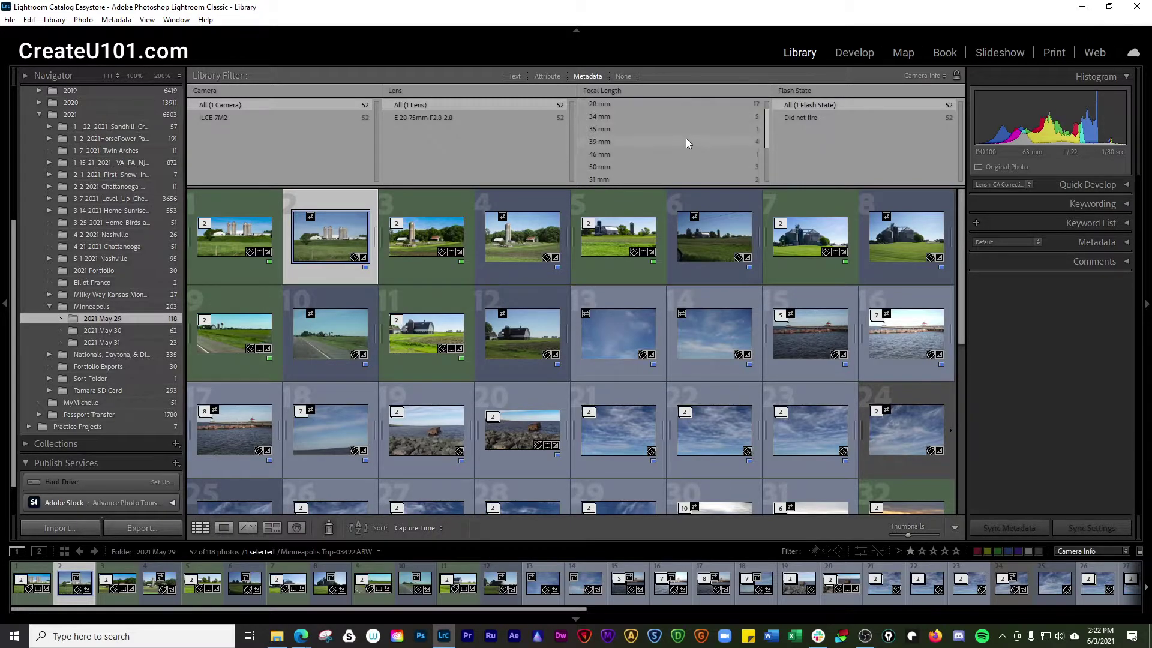
left_click(929, 77)
left_click(838, 108)
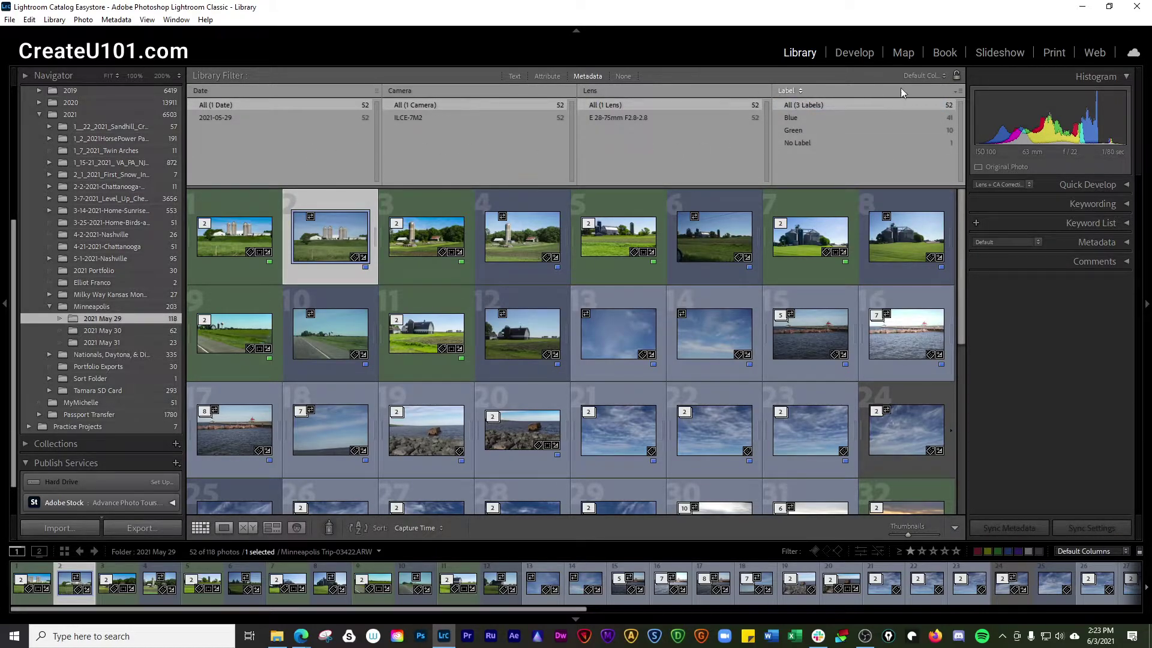
left_click(922, 76)
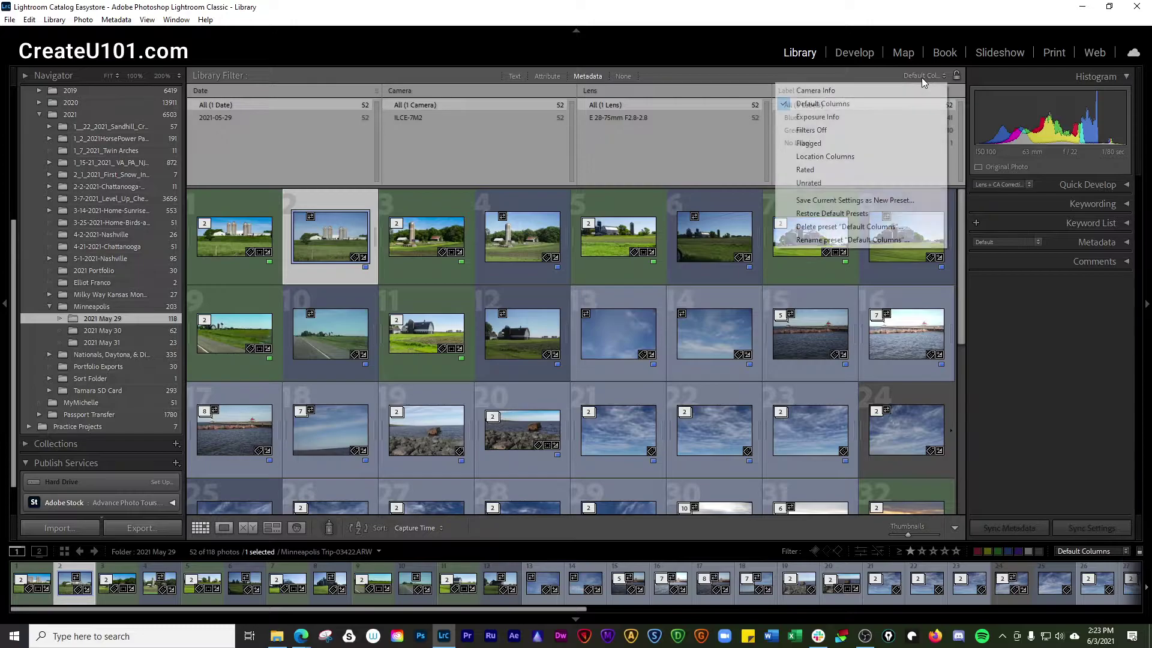
left_click(823, 119)
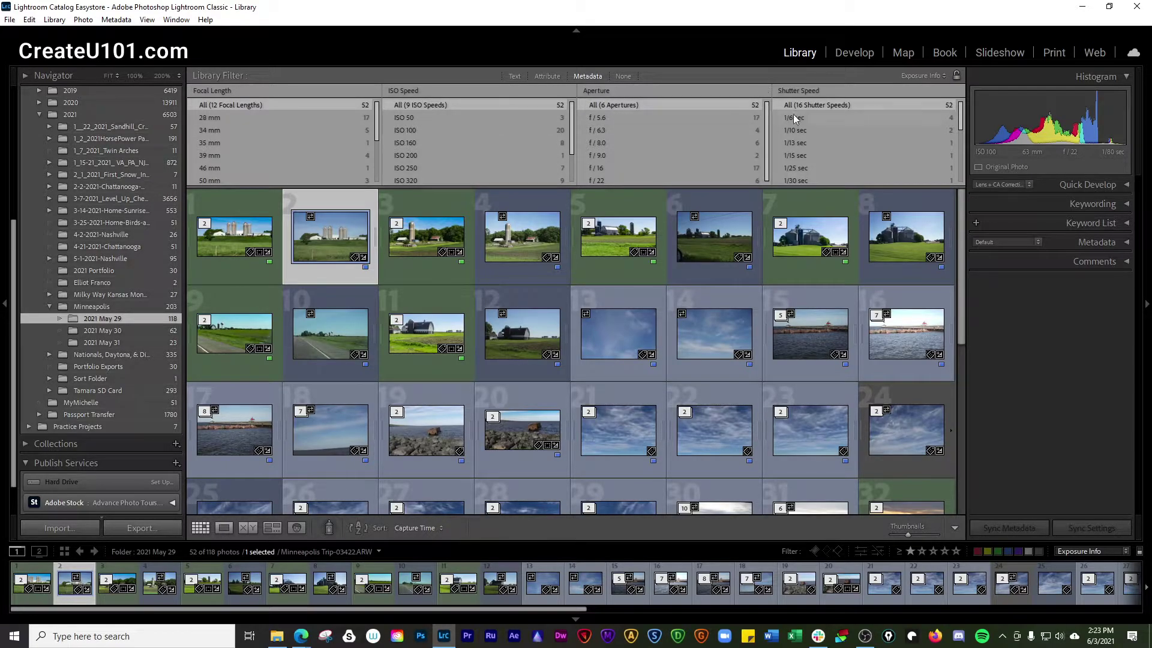
Change the Shutter Speed column to Flash State and the Aperture column to ISO Speed.
left_click(826, 90)
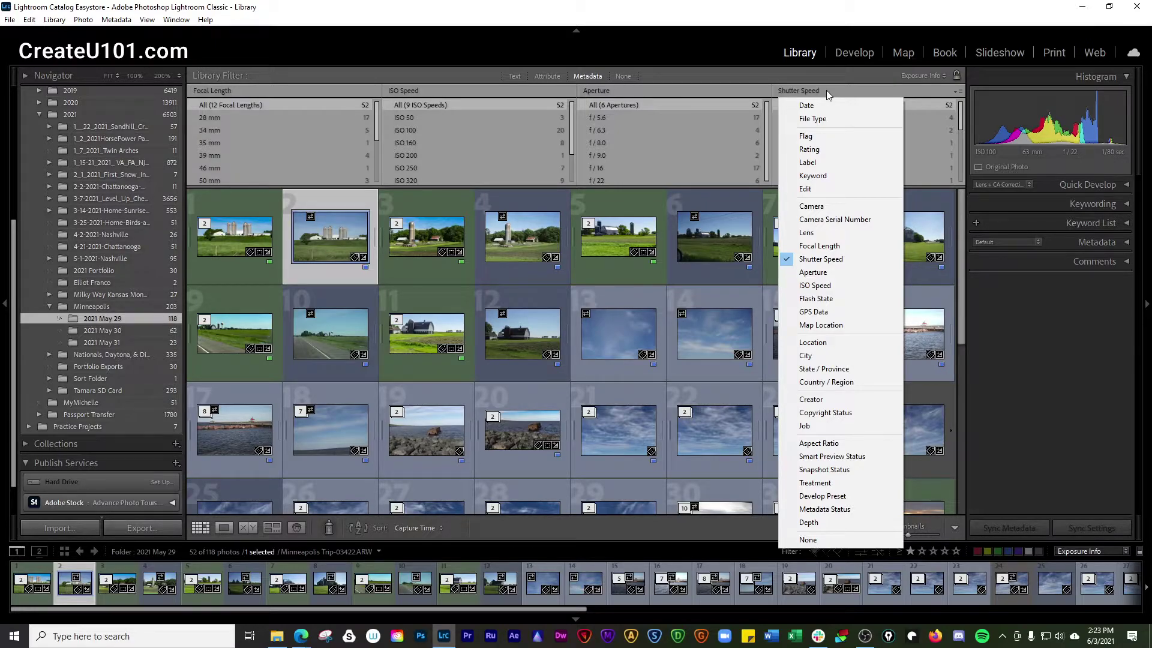
left_click(811, 299)
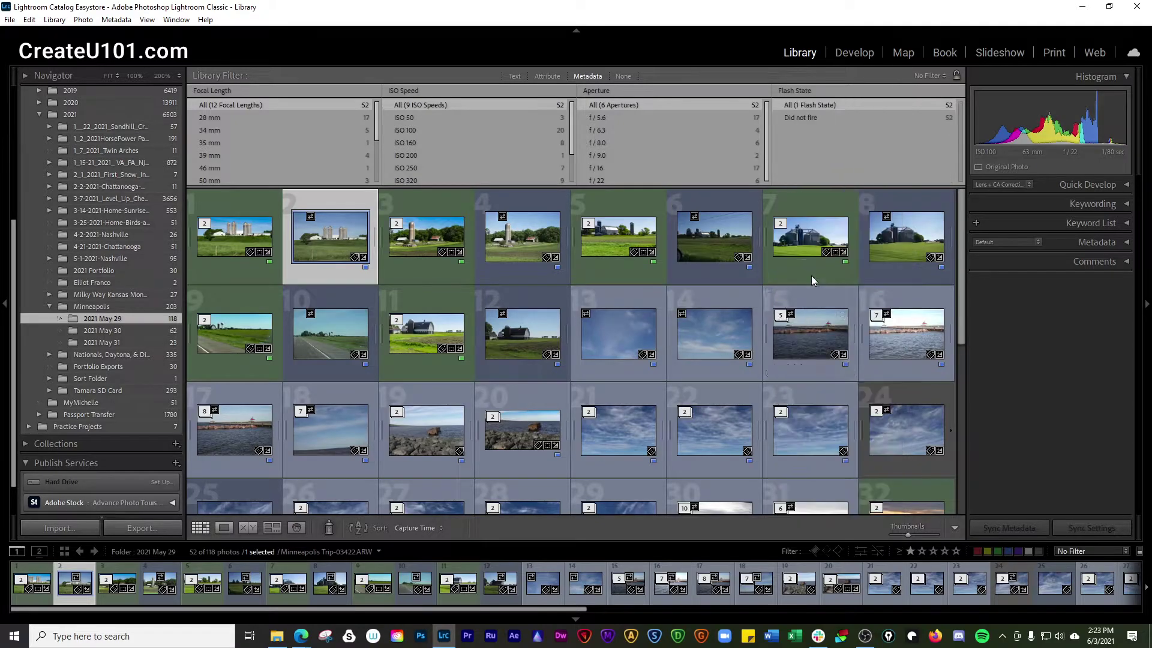
left_click(614, 91)
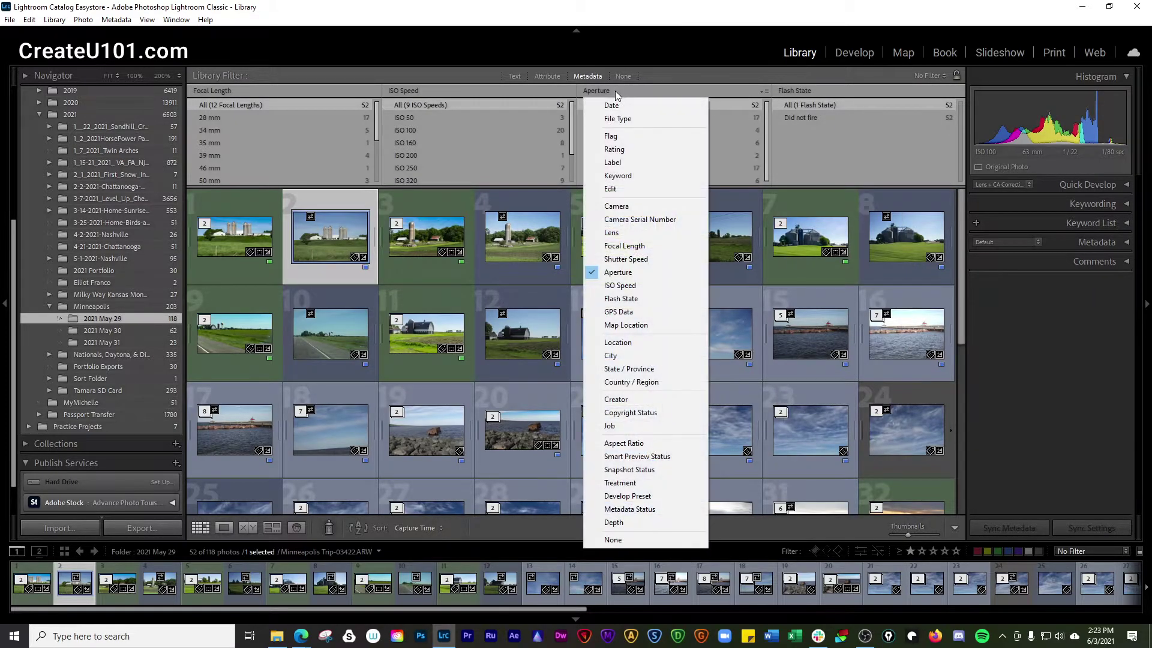
left_click(621, 285)
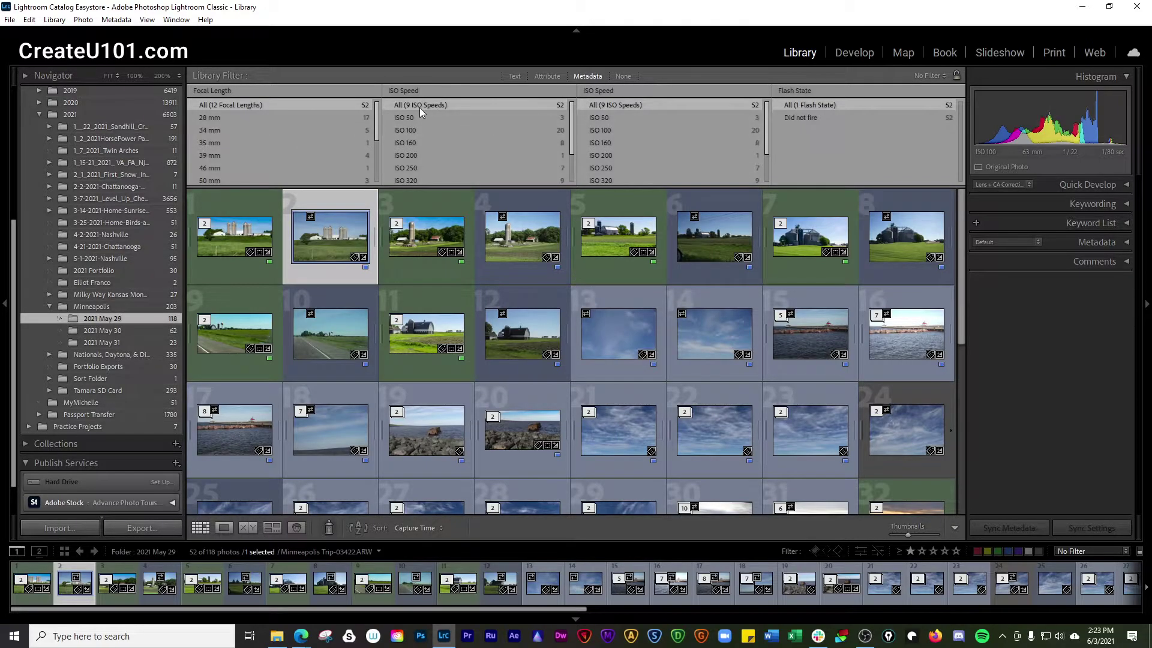
left_click(923, 77)
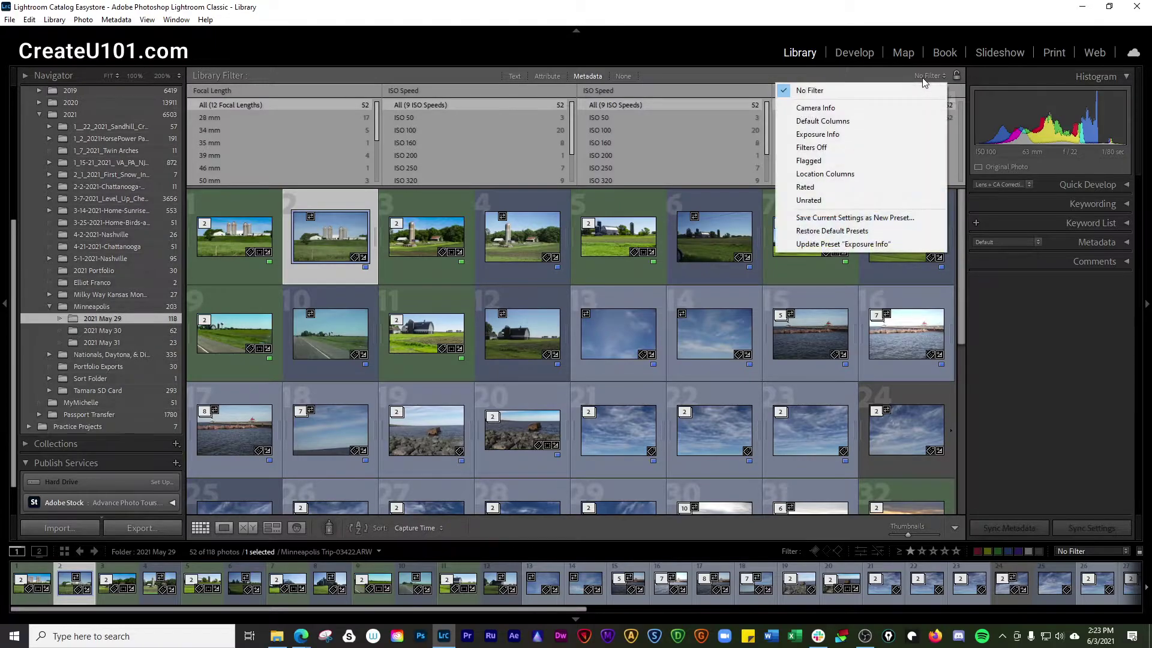
Turn filters off, restore the Metadata bar, then try the Flagged and Location Columns presets.
left_click(819, 149)
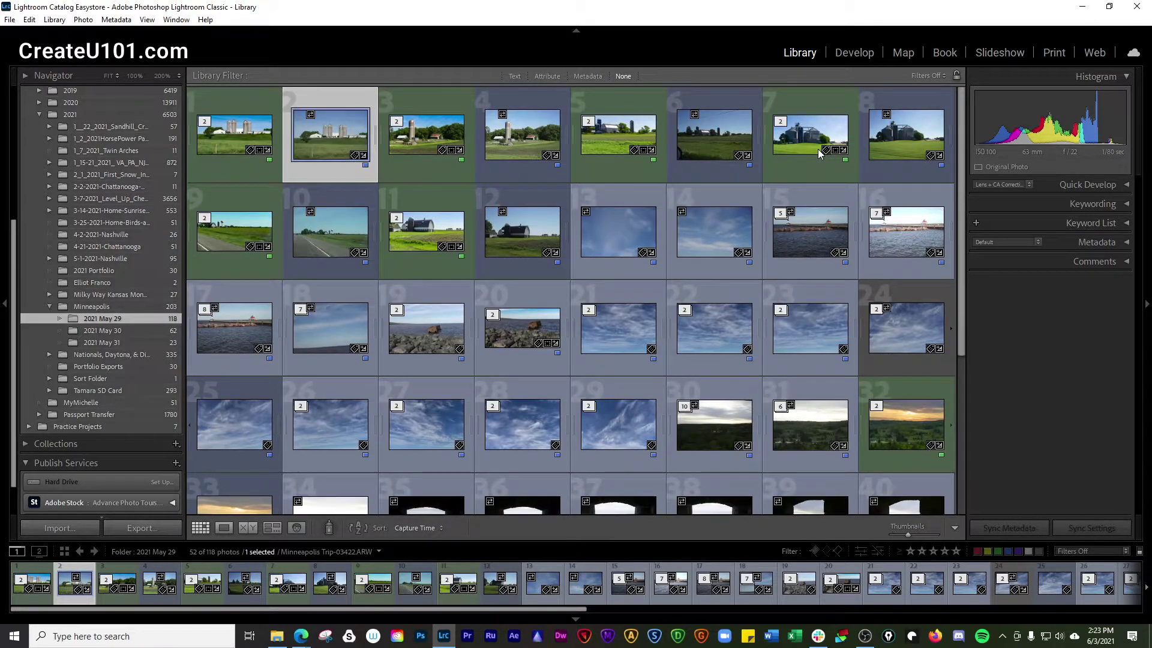
left_click(582, 76)
left_click(937, 77)
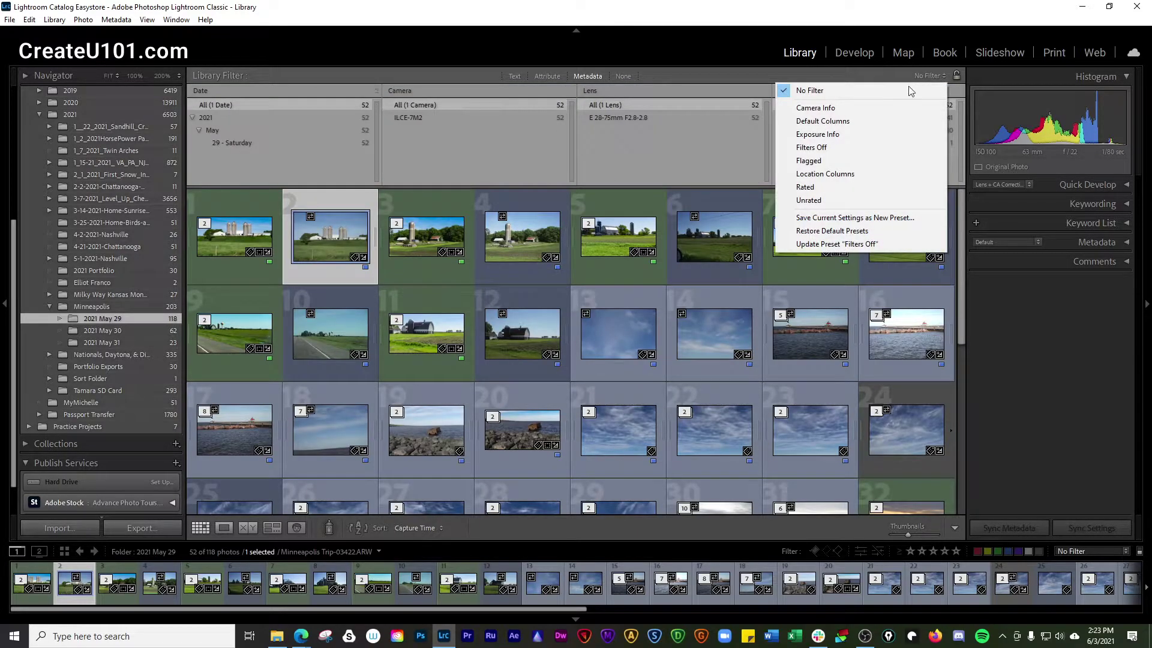
left_click(822, 160)
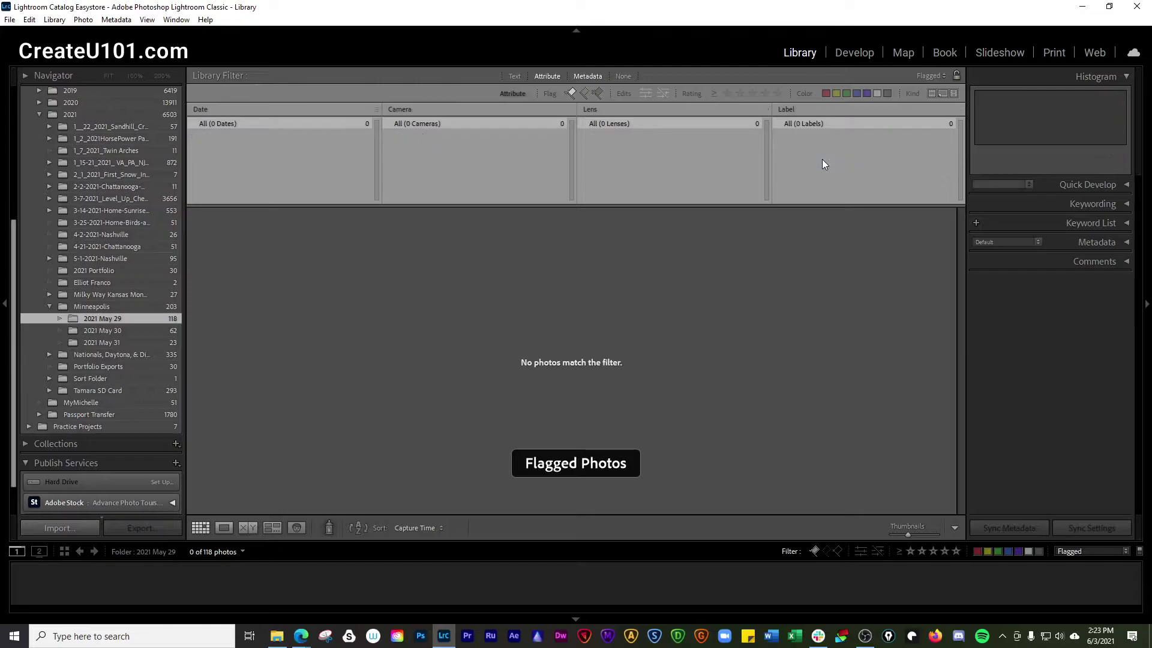
left_click(936, 77)
left_click(855, 157)
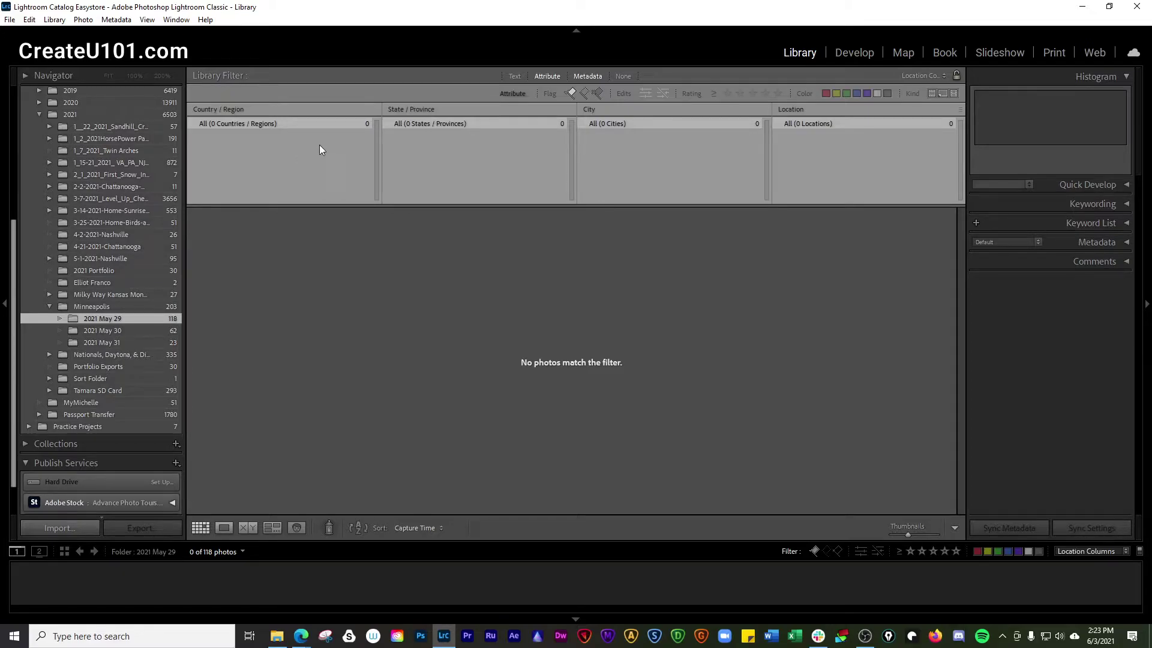
Apply the Rated preset, then the Unrated preset.
left_click(921, 76)
left_click(835, 174)
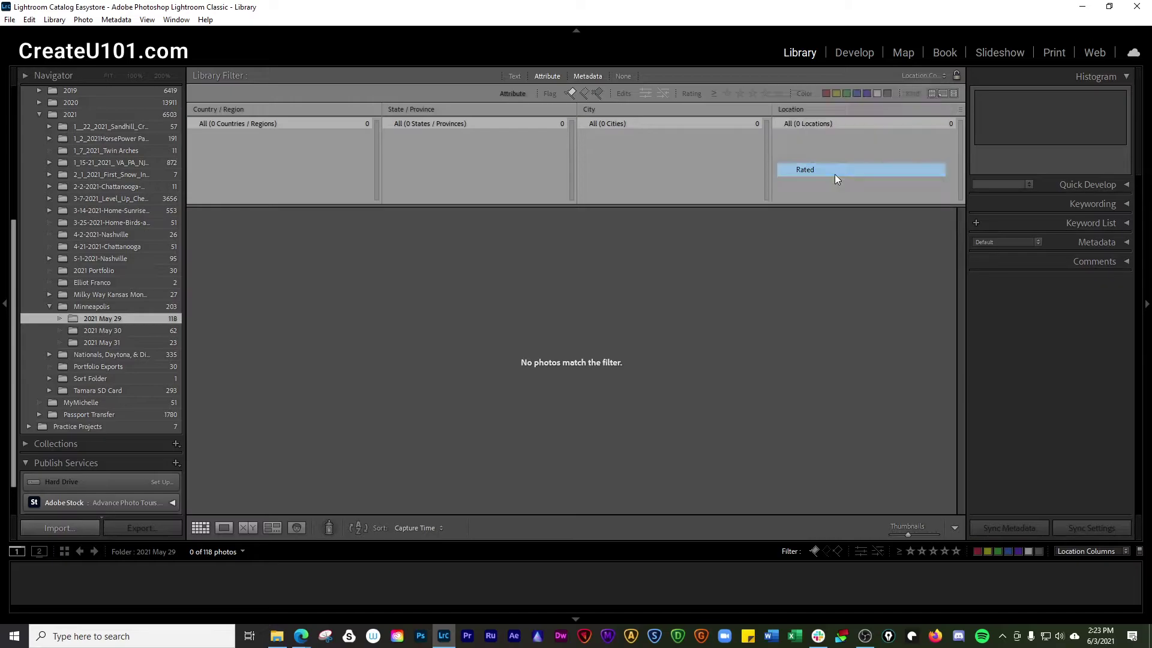
left_click(935, 76)
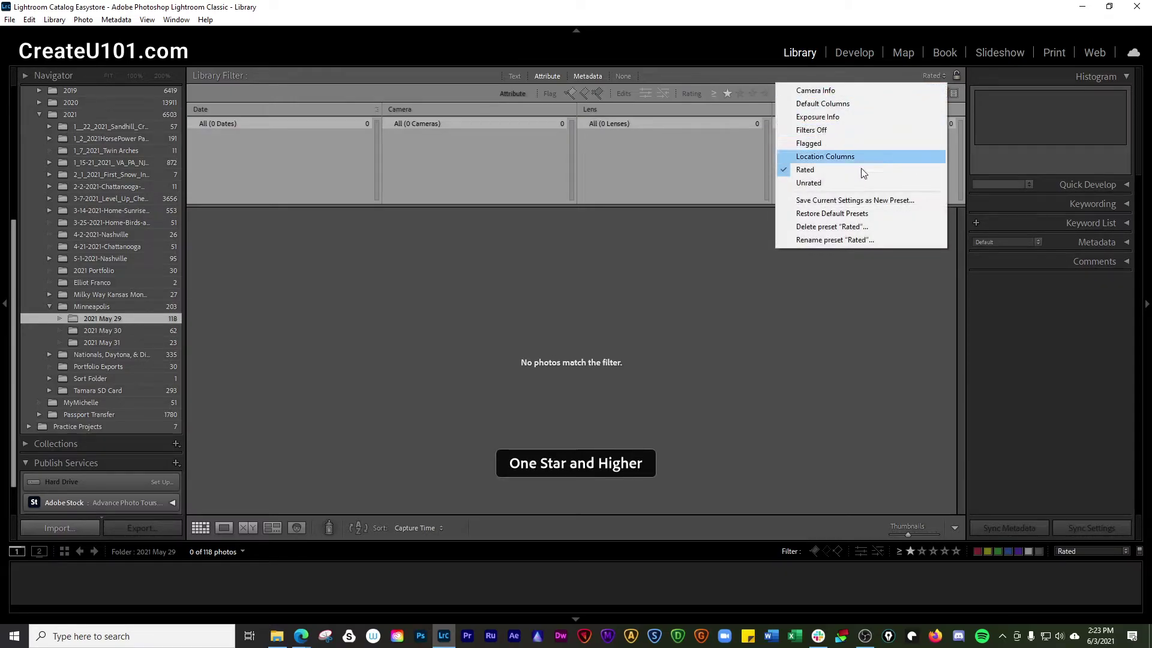
left_click(835, 183)
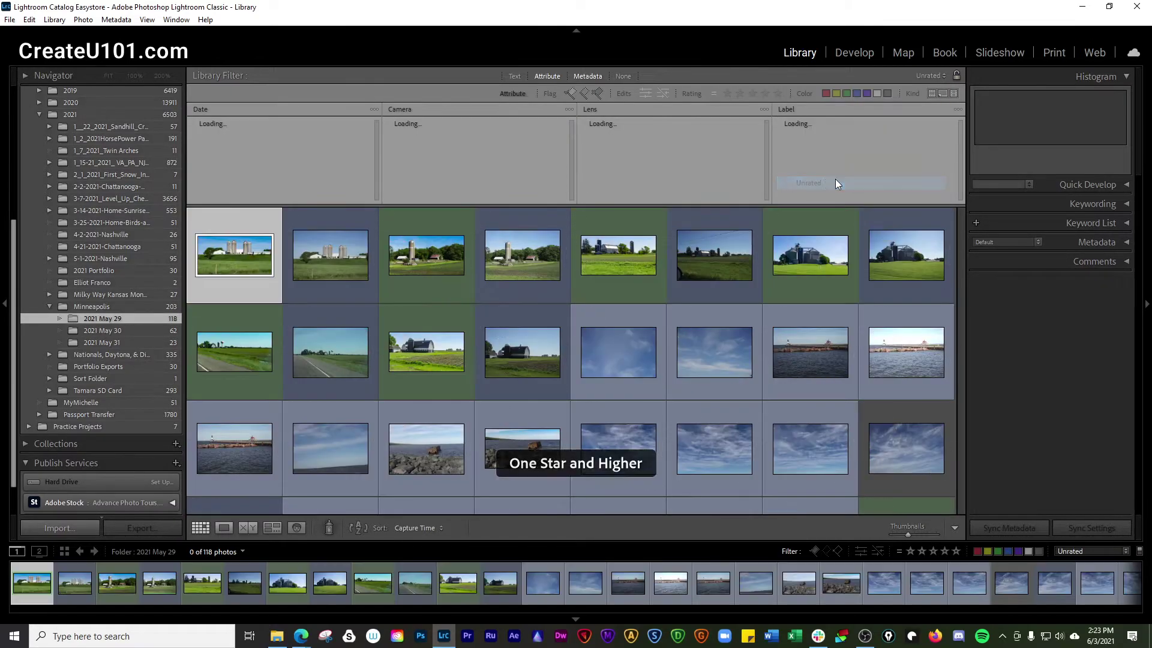
left_click(927, 77)
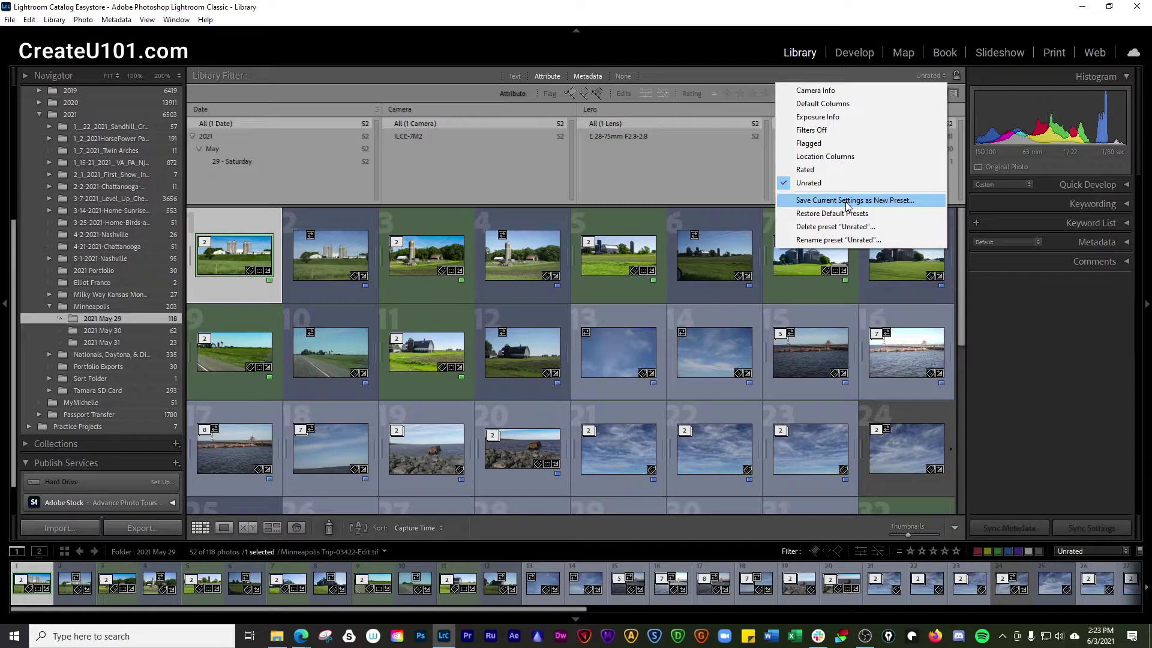
left_click(735, 76)
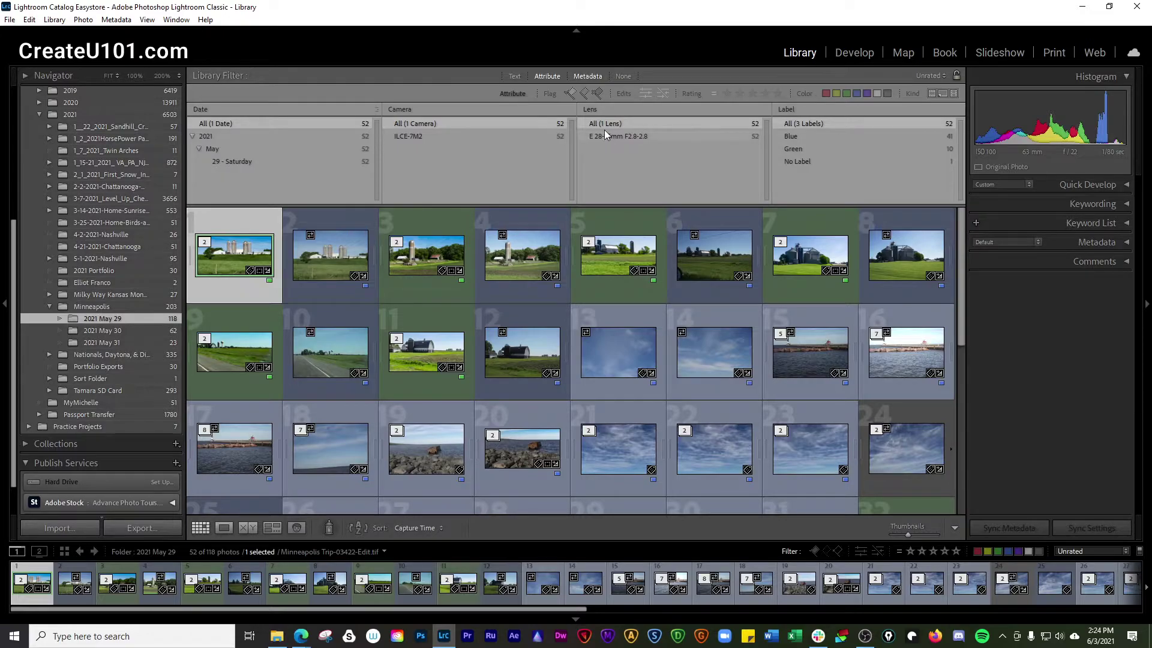
Inspect the Lens column's metadata options, then restore the default library filter presets.
left_click(597, 110)
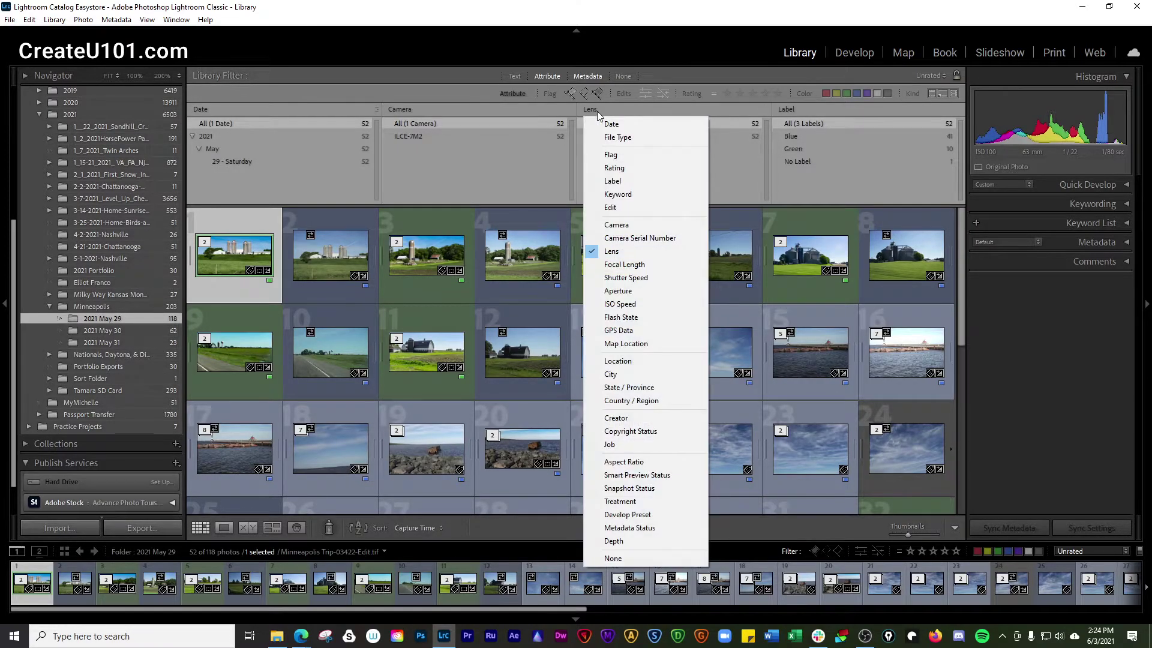
left_click(932, 76)
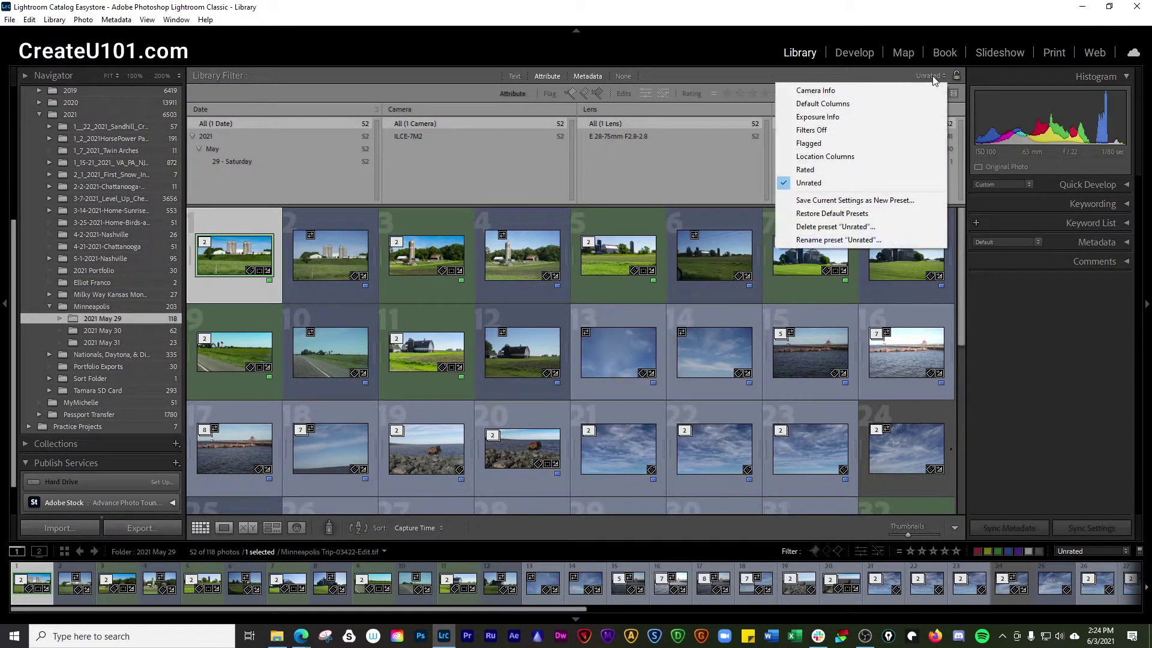
left_click(837, 214)
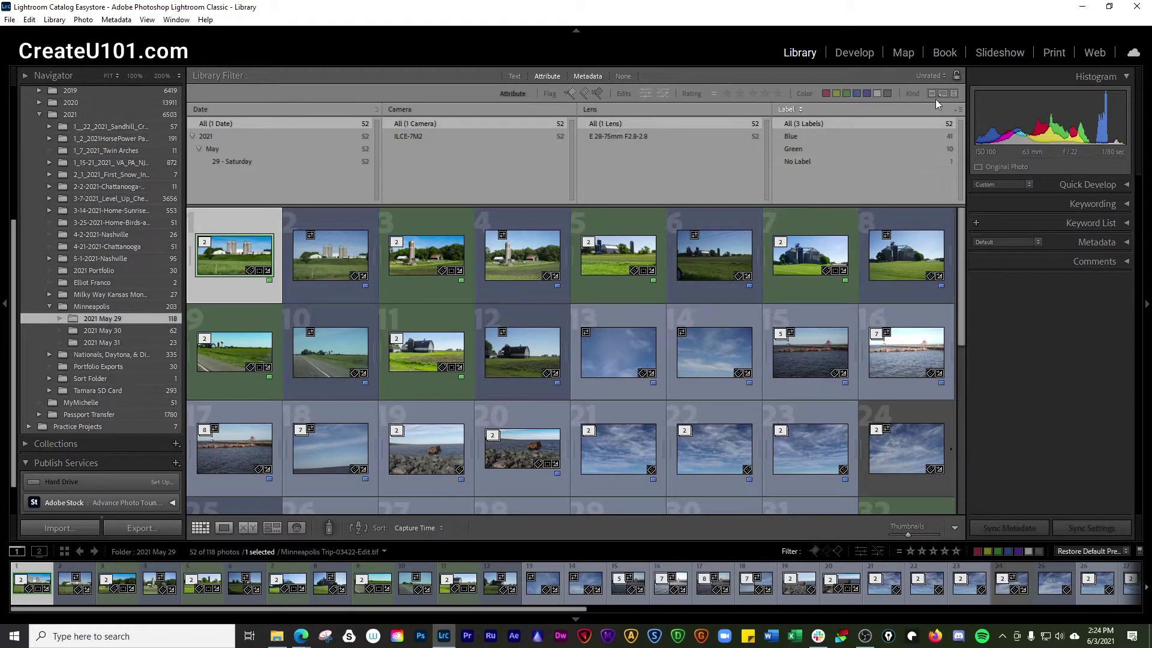
left_click(932, 75)
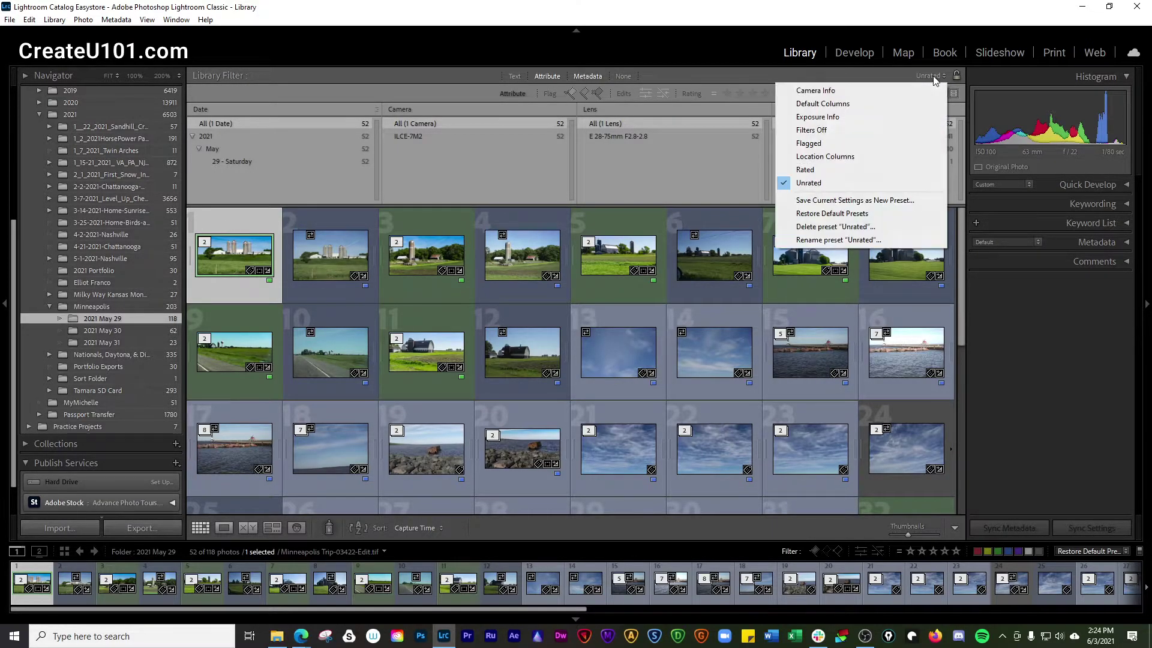
left_click(869, 75)
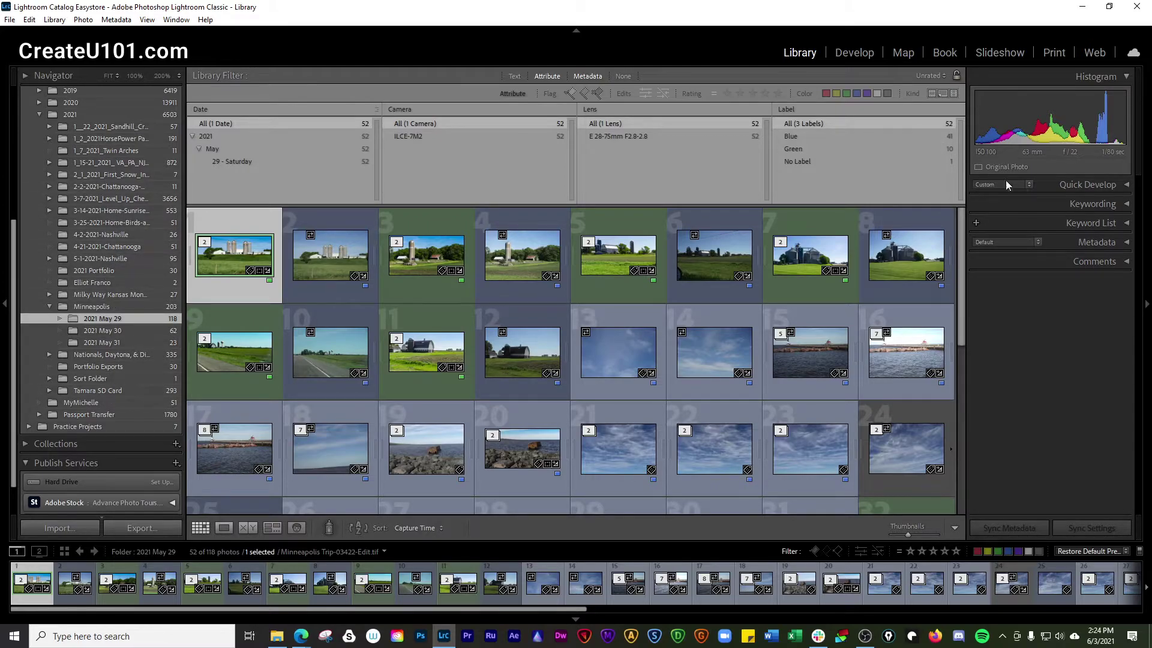
Expand the full Keyword List, tag the photo Minnesota and show all Minnesota photos.
left_click(1127, 225)
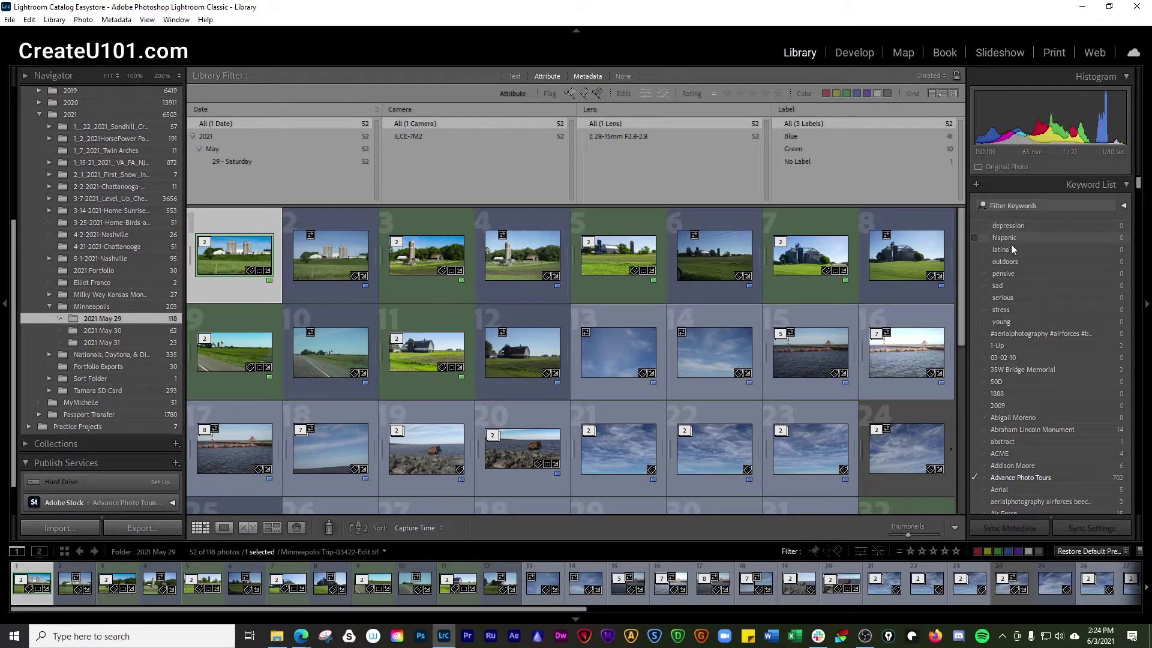
scroll(1057, 317, "down", 5)
scroll(1059, 332, "down", 15)
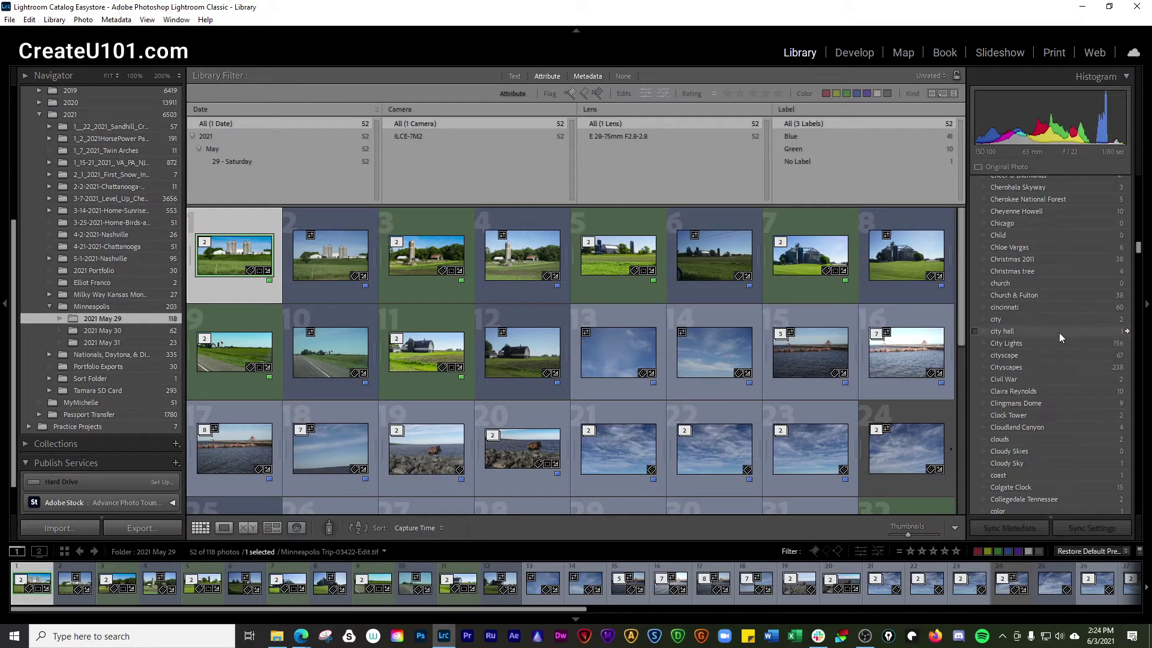
scroll(1059, 334, "down", 15)
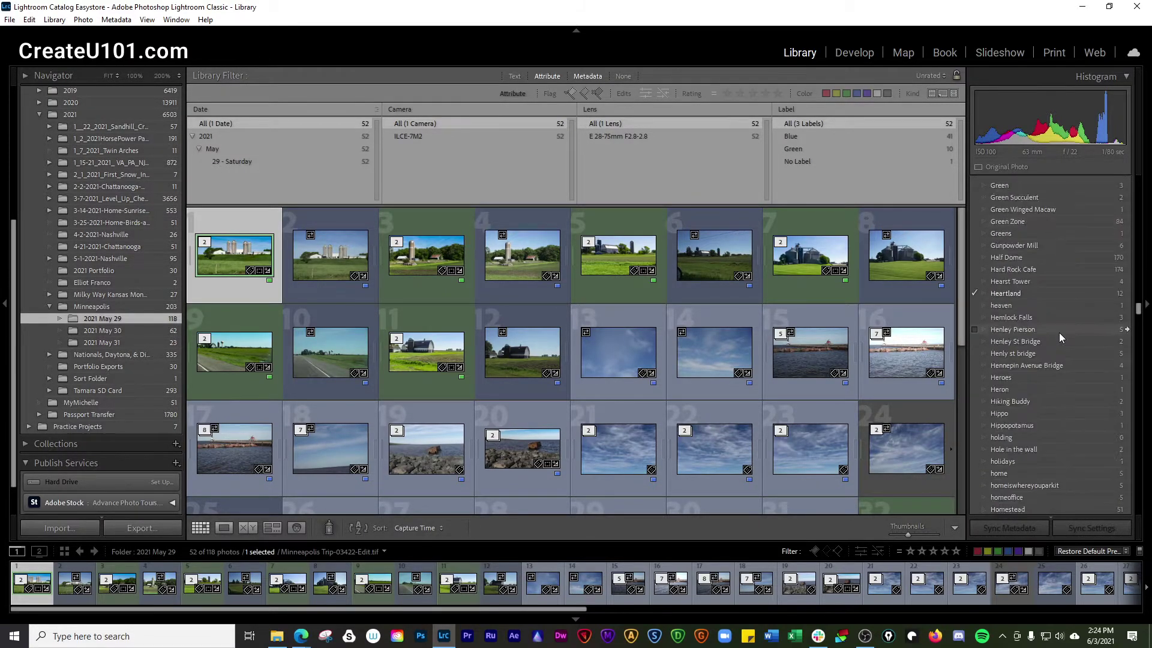
scroll(1059, 338, "down", 15)
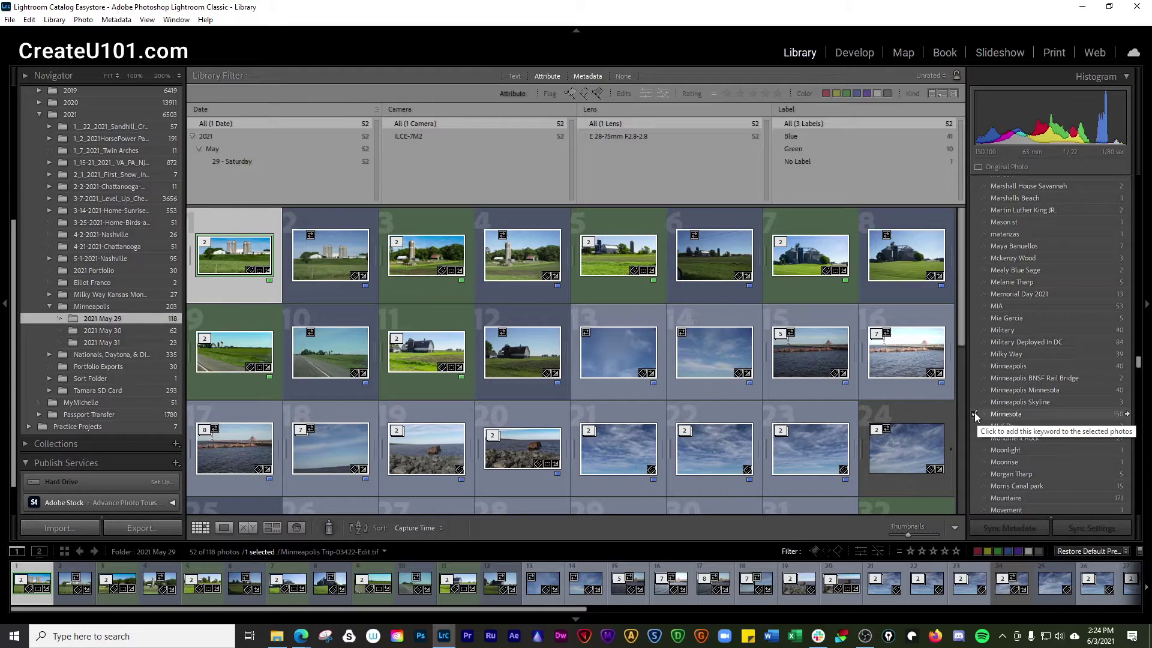
left_click(975, 414)
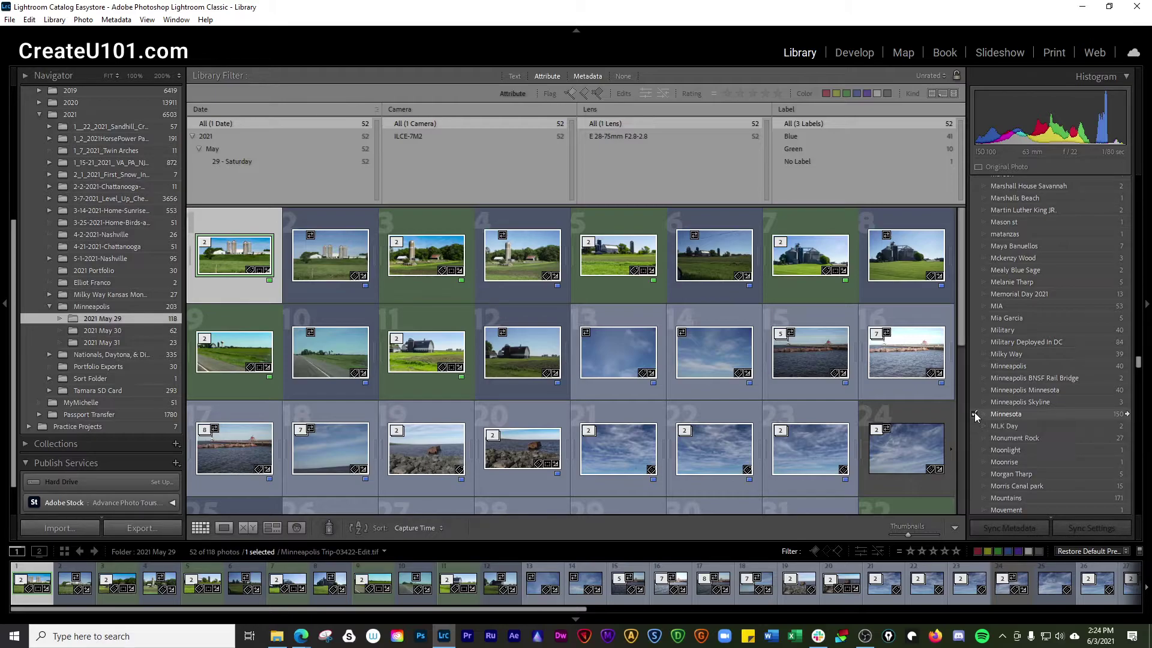
left_click(1127, 414)
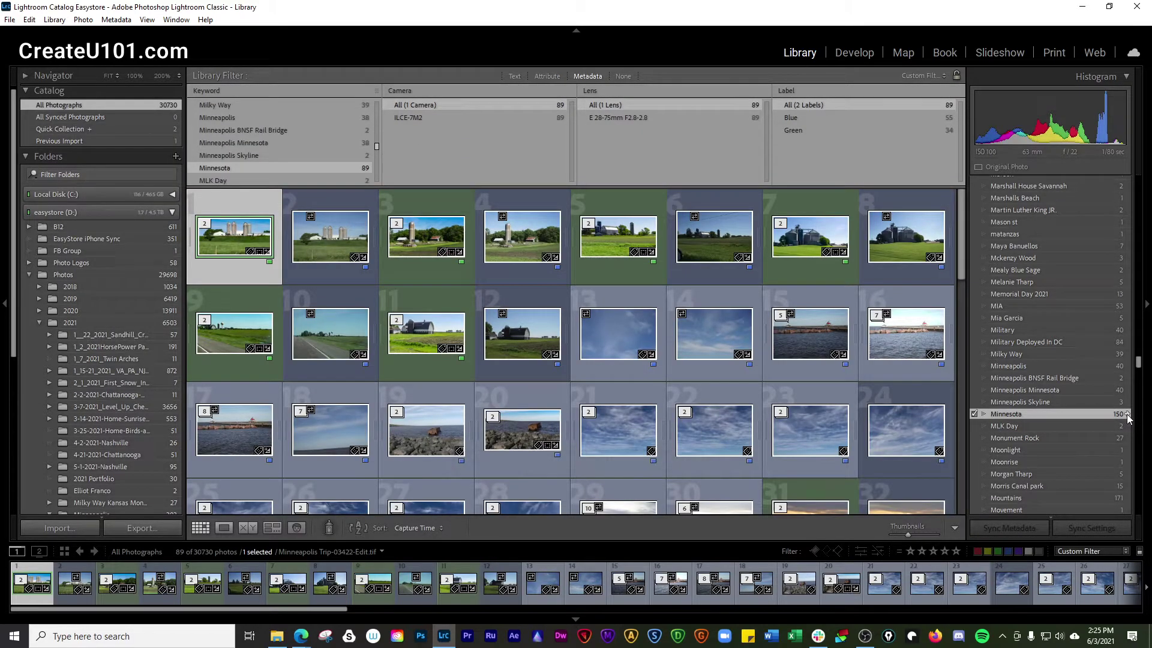
Re-tag the photo with Minnesota and filter the grid to the 40 Military-tagged photos.
left_click(973, 414)
left_click(1128, 333)
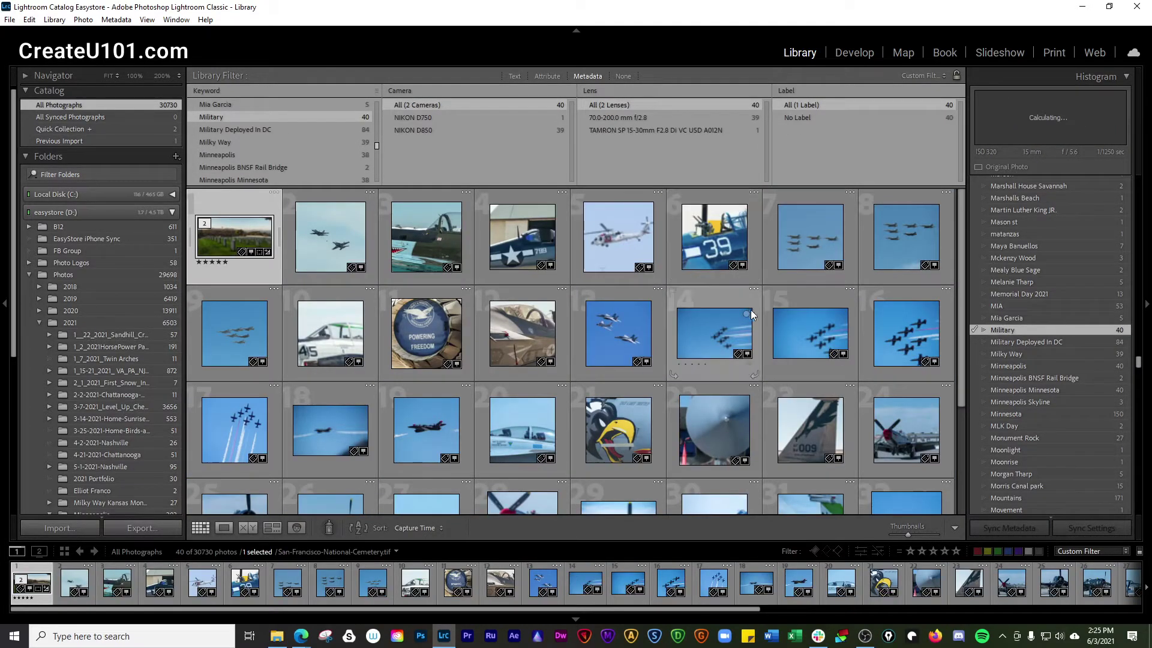
scroll(793, 314, "down", 3)
scroll(792, 405, "up", 3)
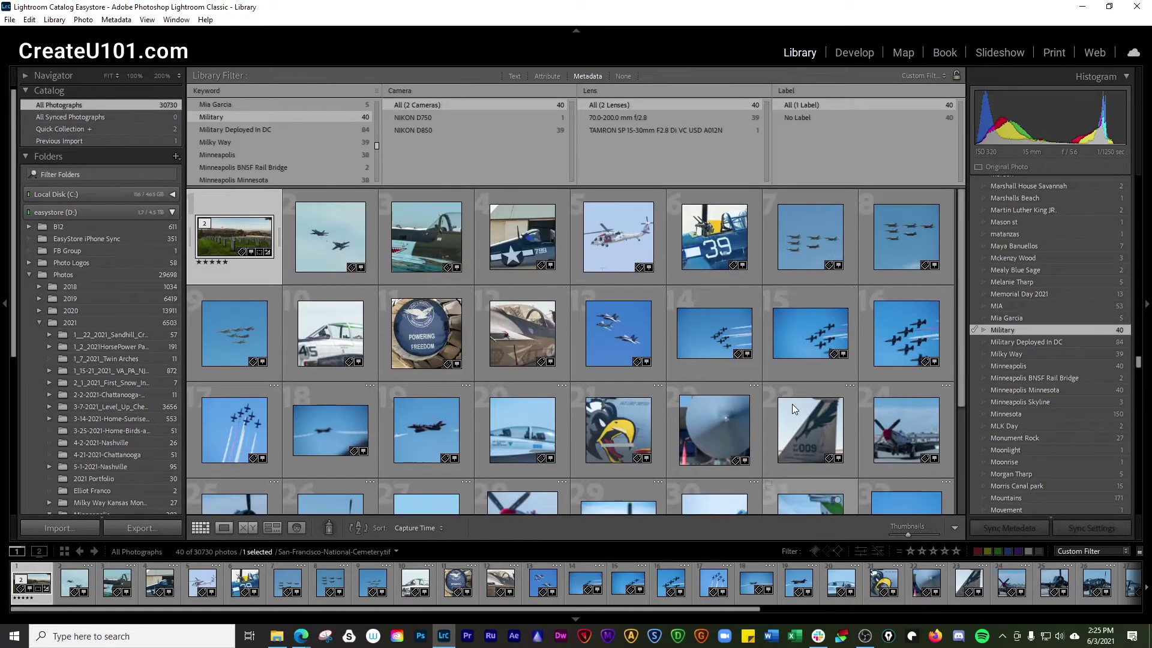
scroll(1100, 283, "up", 10)
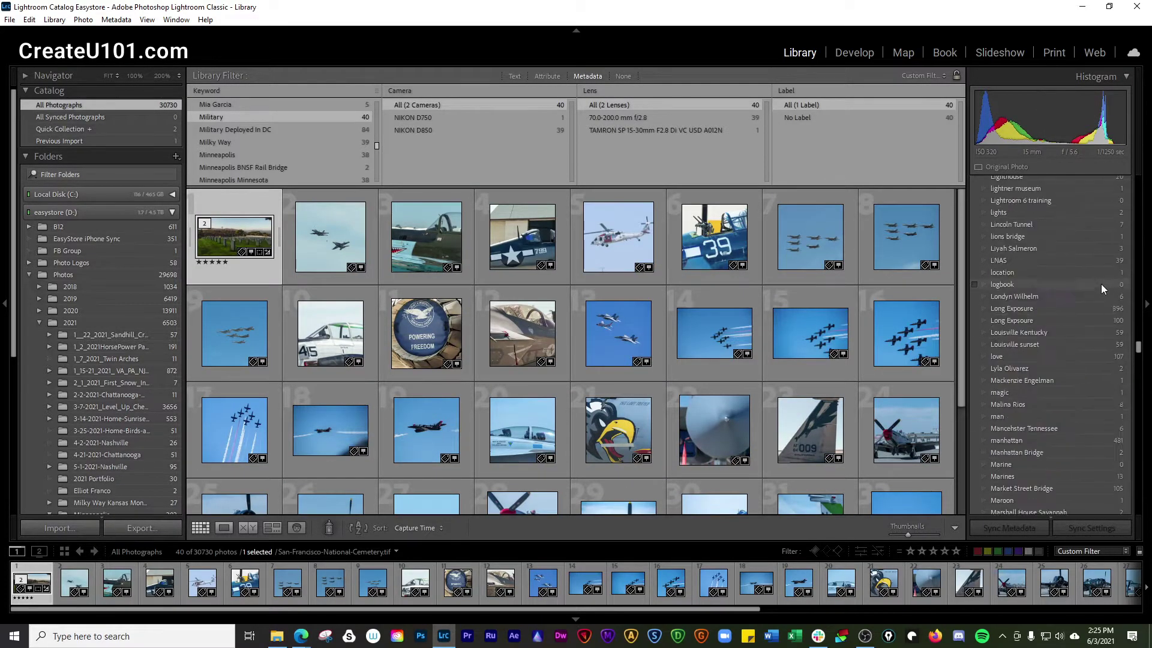
scroll(1105, 283, "up", 15)
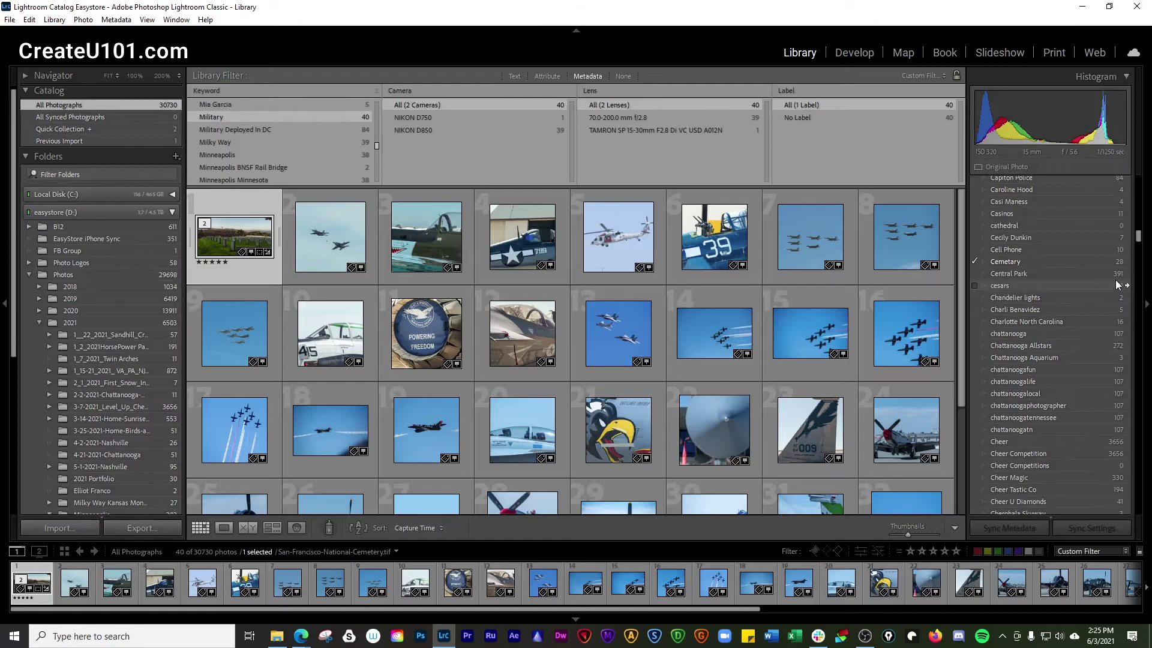
scroll(1119, 268, "up", 2)
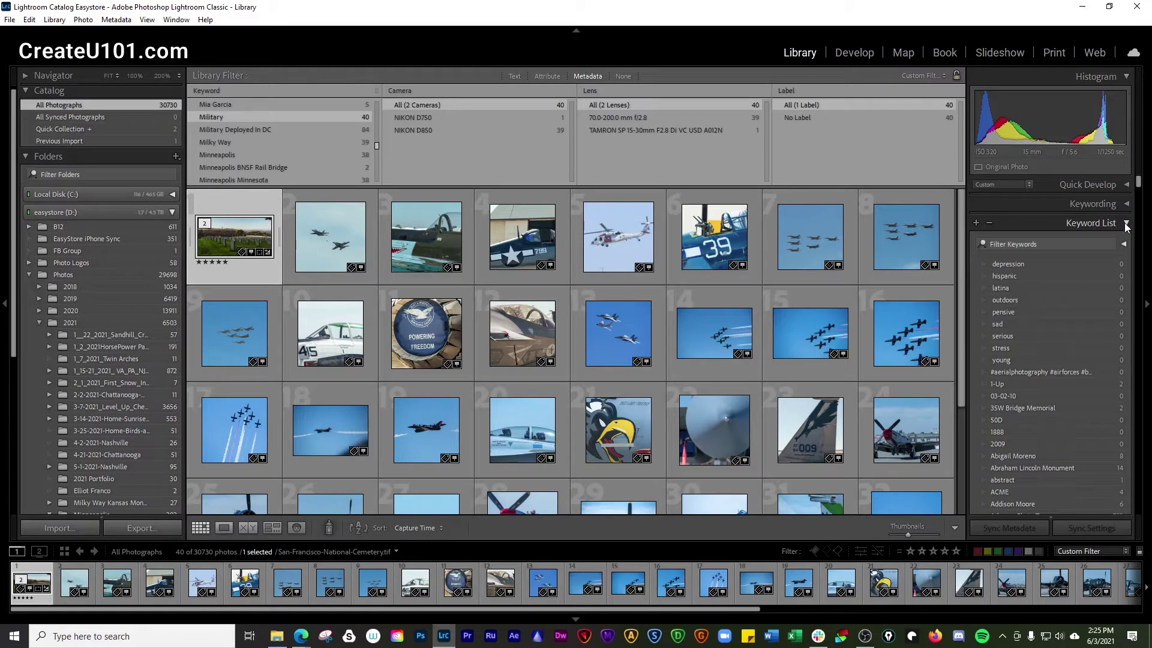
Collapse the Keyword List and expand Metadata to review the Sunset On Fallen Heroes photo's details.
left_click(1127, 223)
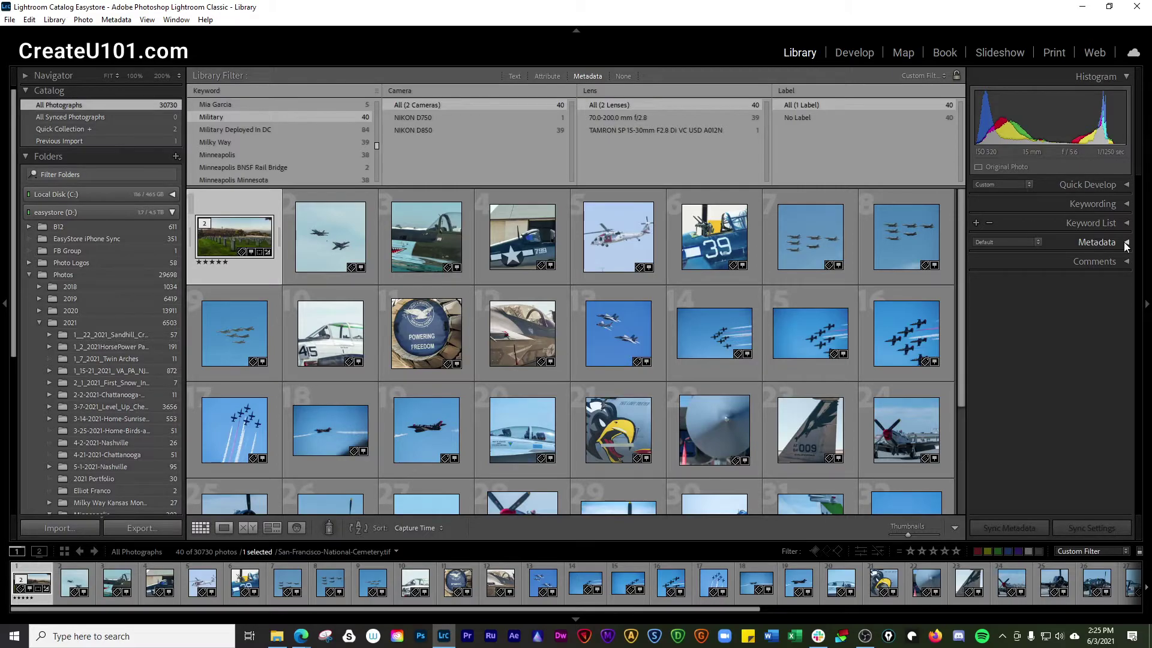
left_click(1126, 244)
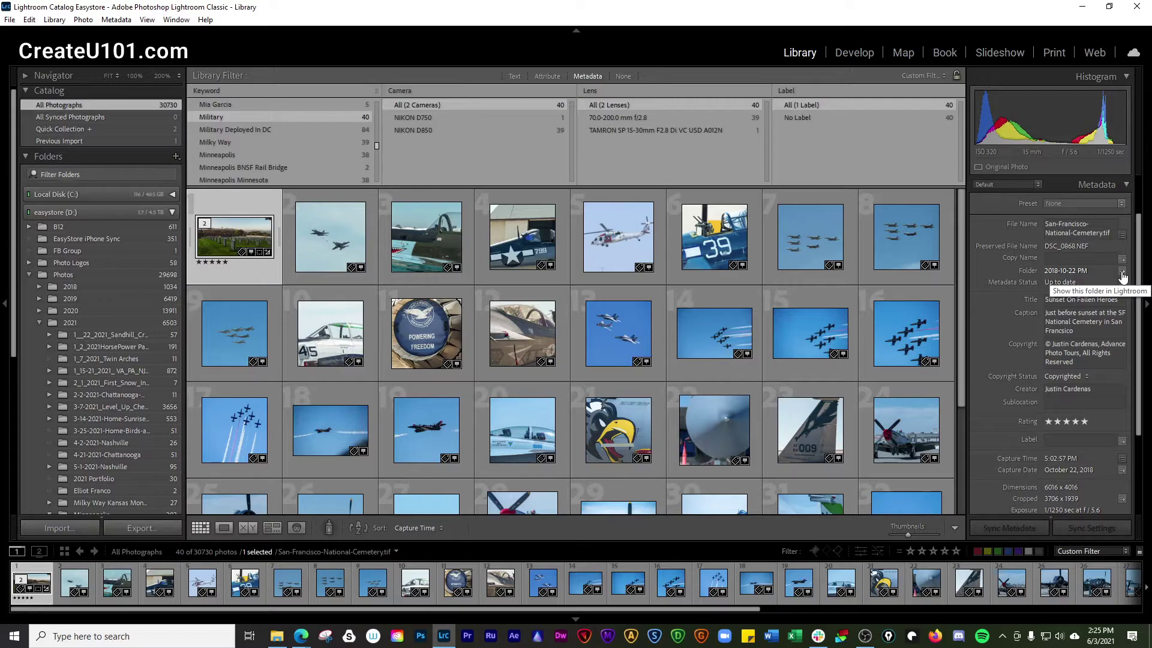
scroll(1126, 442, "down", 2)
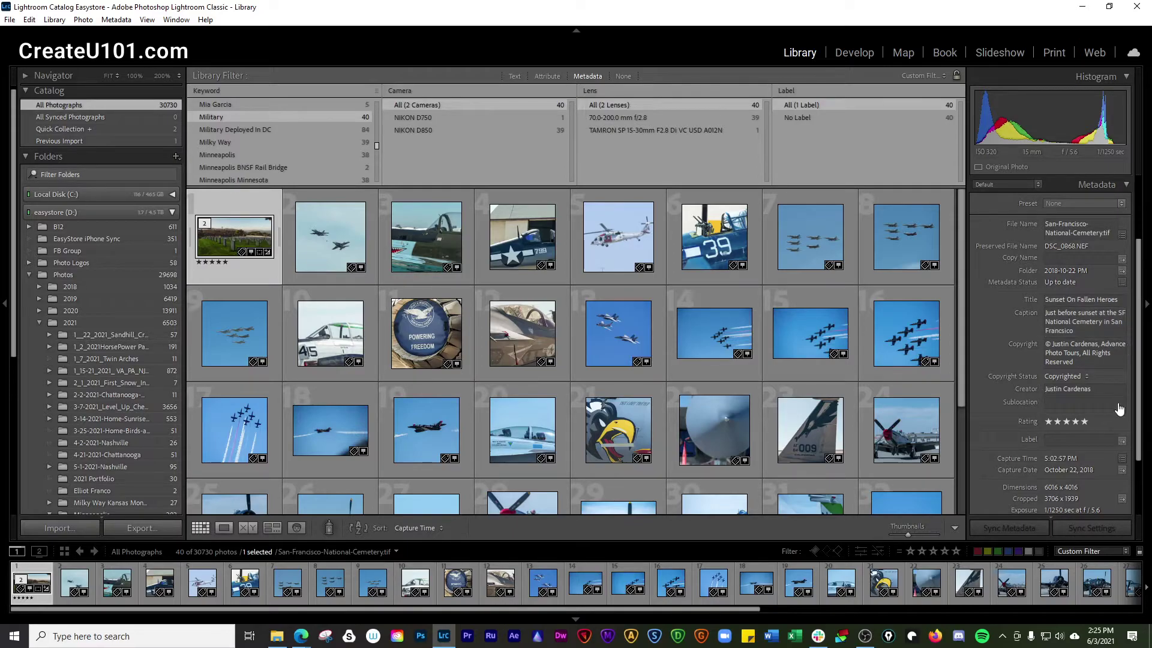
scroll(1126, 441, "down", 1)
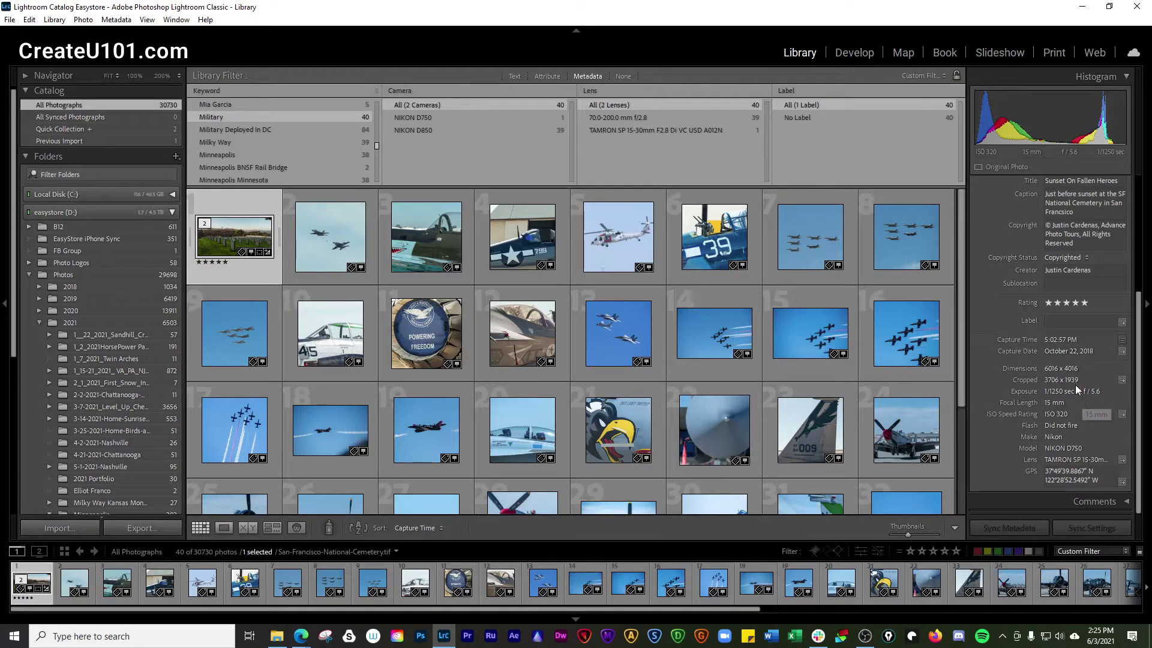
left_click(442, 529)
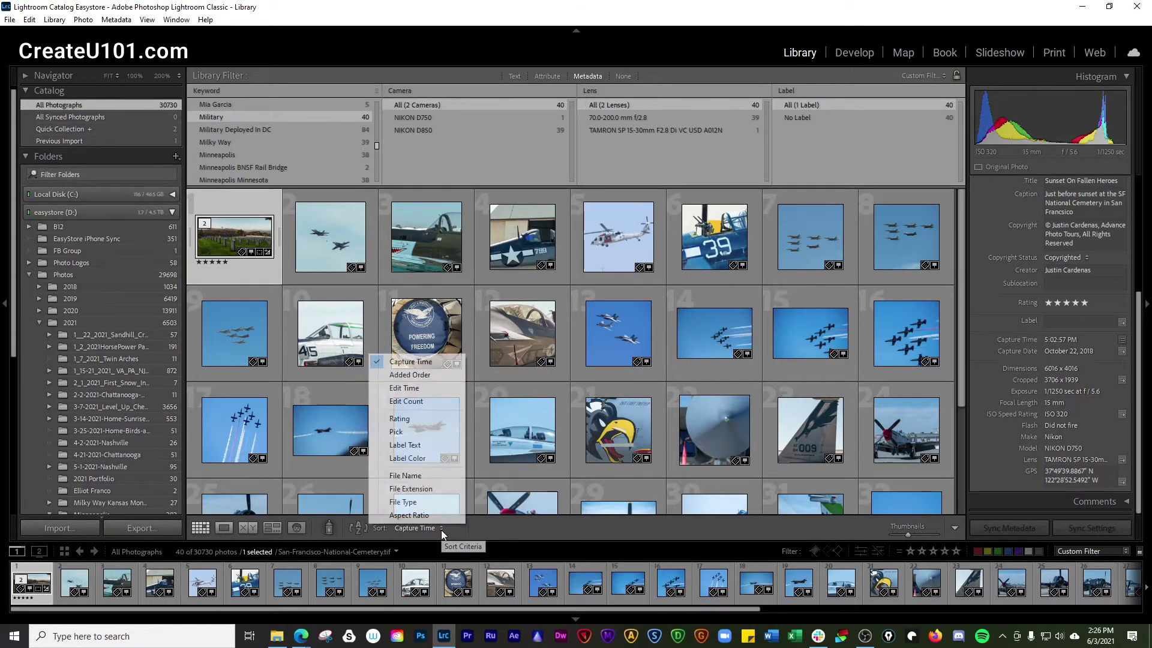
left_click(570, 527)
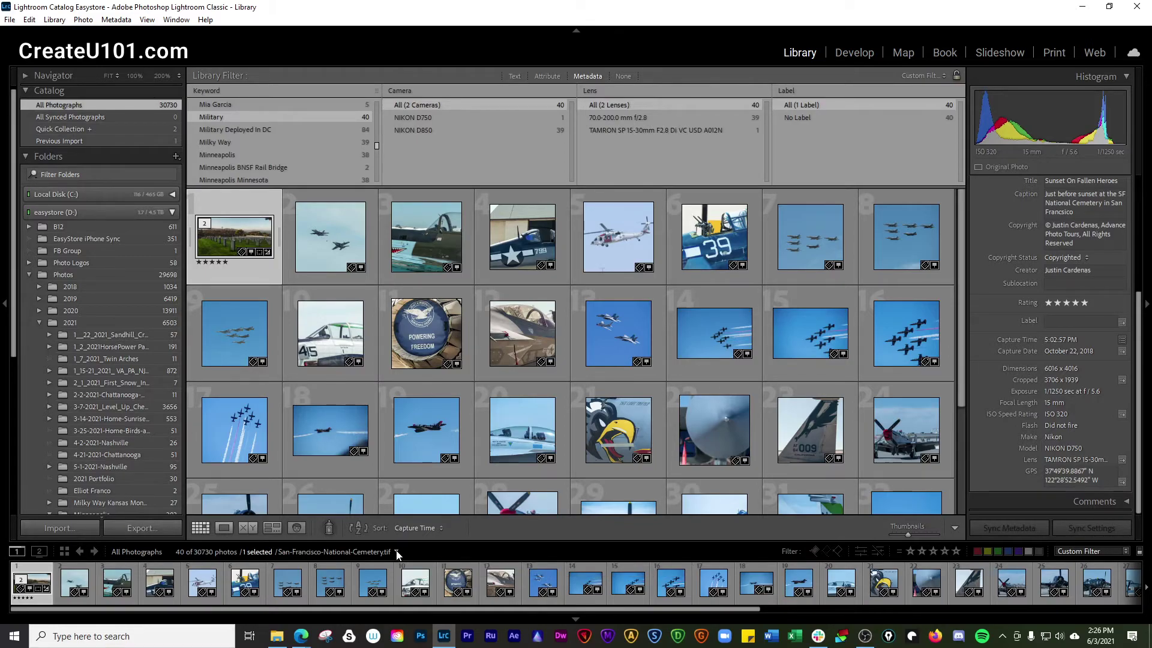
From the filmstrip's Recent Sources, switch to Folder: 2021 May 29, then Folder: Minneapolis.
left_click(397, 552)
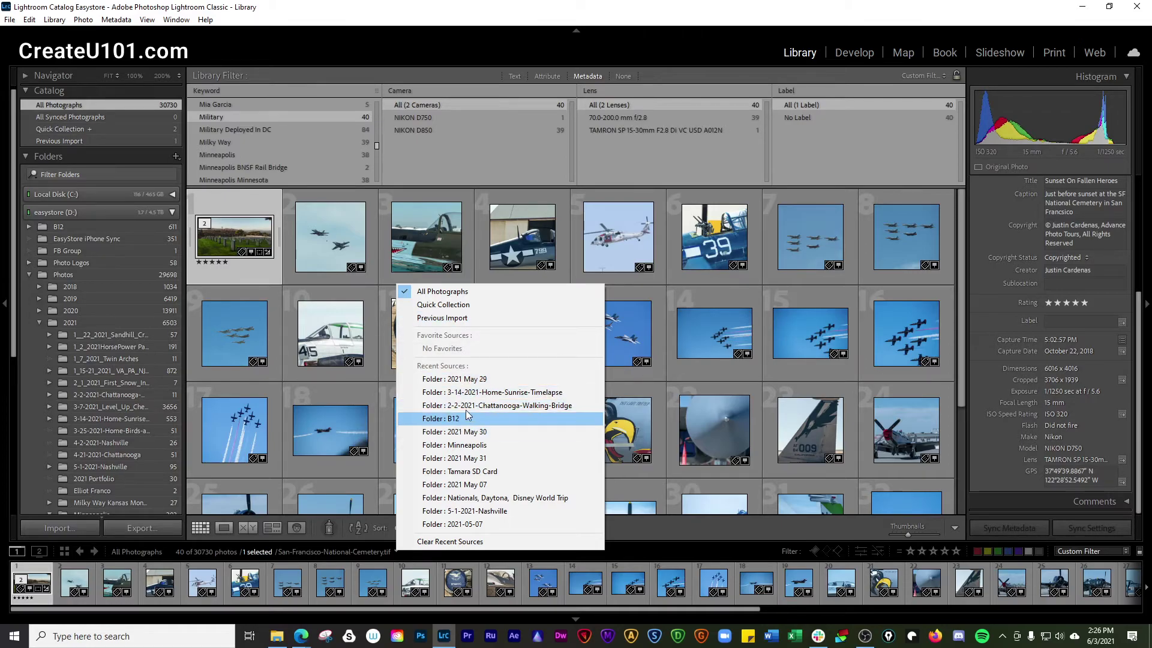
left_click(470, 380)
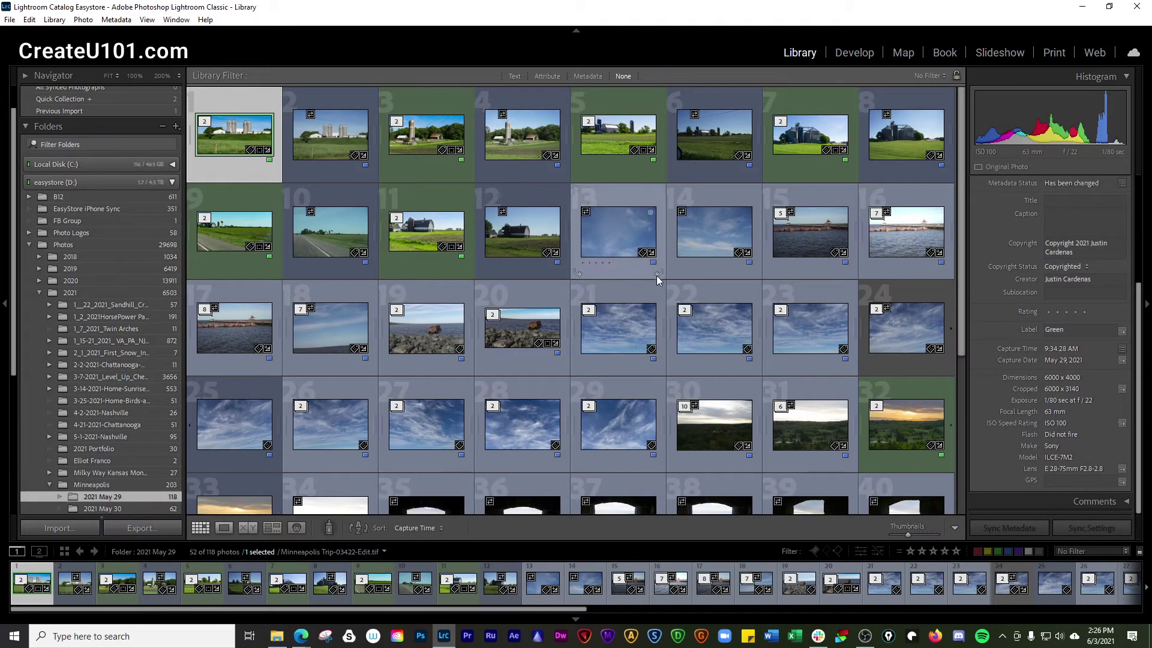
scroll(659, 280, "down", 3)
left_click(384, 551)
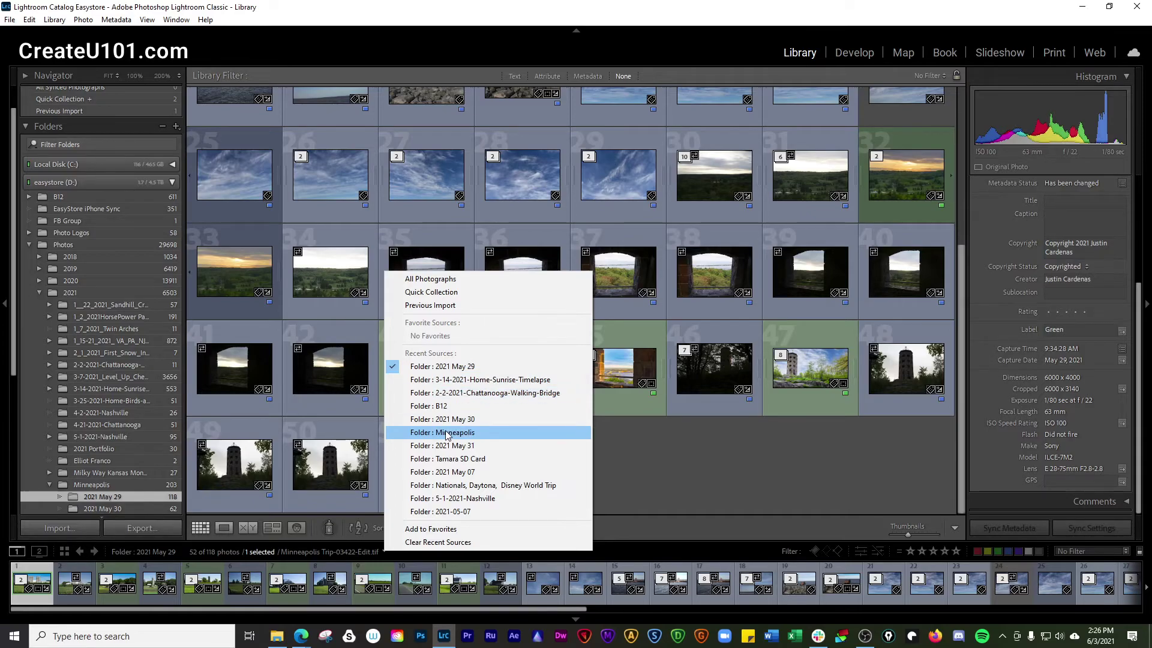
left_click(445, 431)
left_click(382, 552)
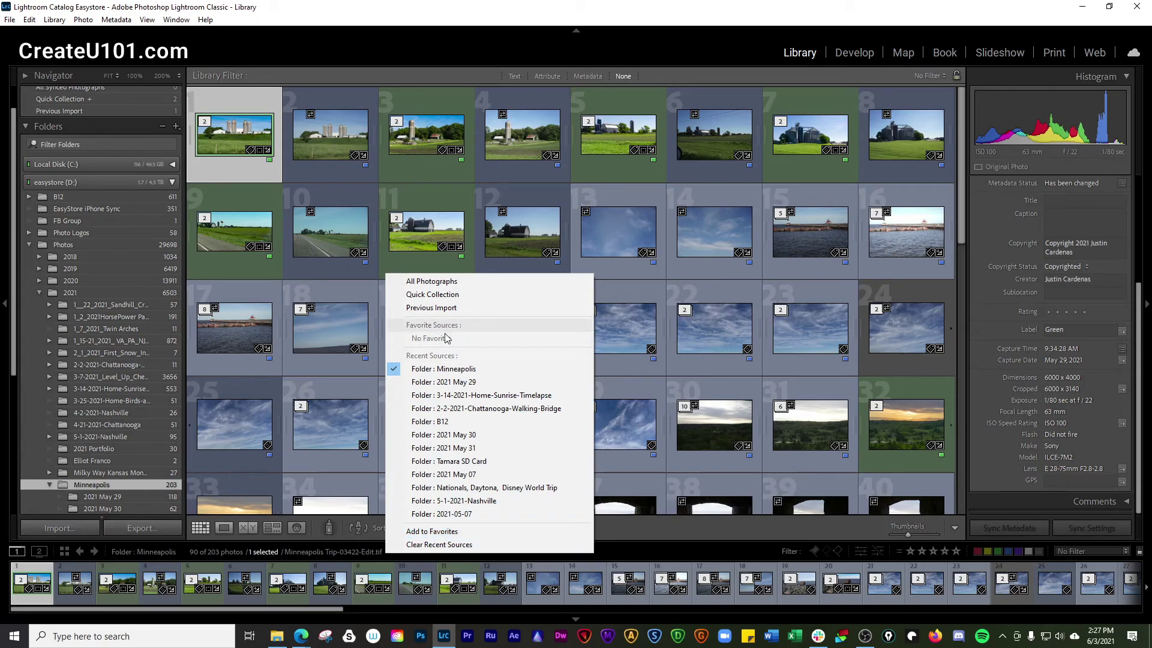
left_click(631, 547)
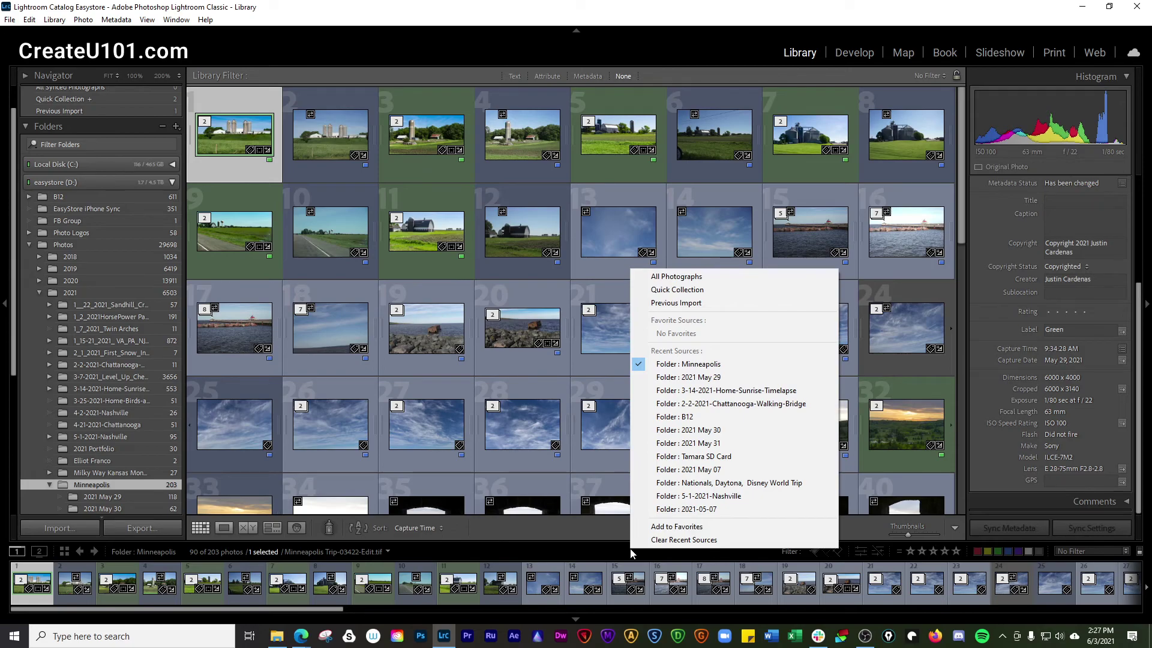
left_click(582, 530)
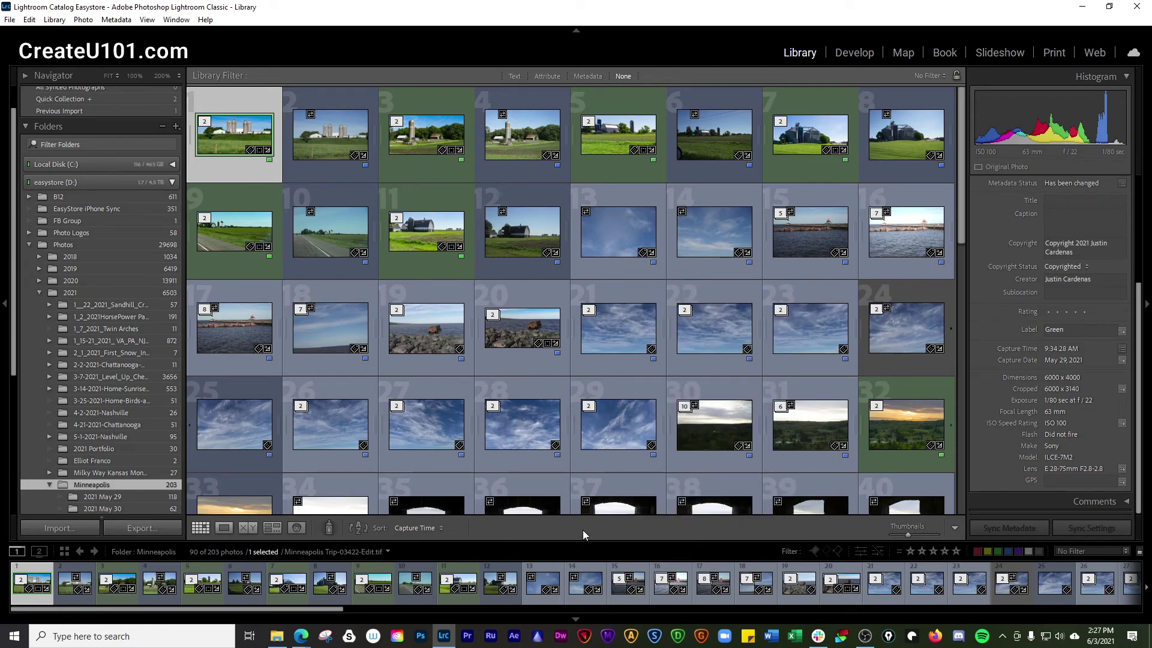